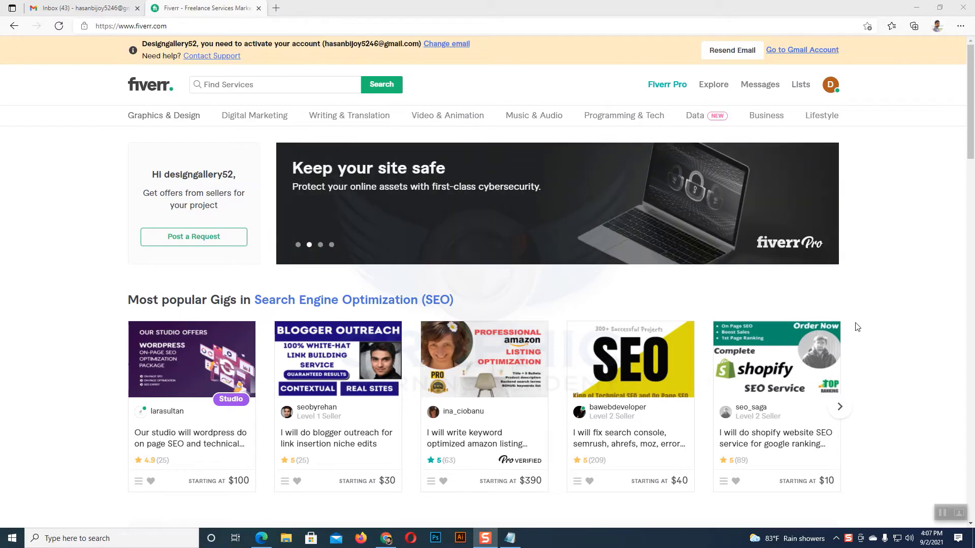
# Step: Activate the new Fiverr account from its activation e-mail in Gmail, and close the duplicate Fiverr page
pyautogui.click(85, 12)
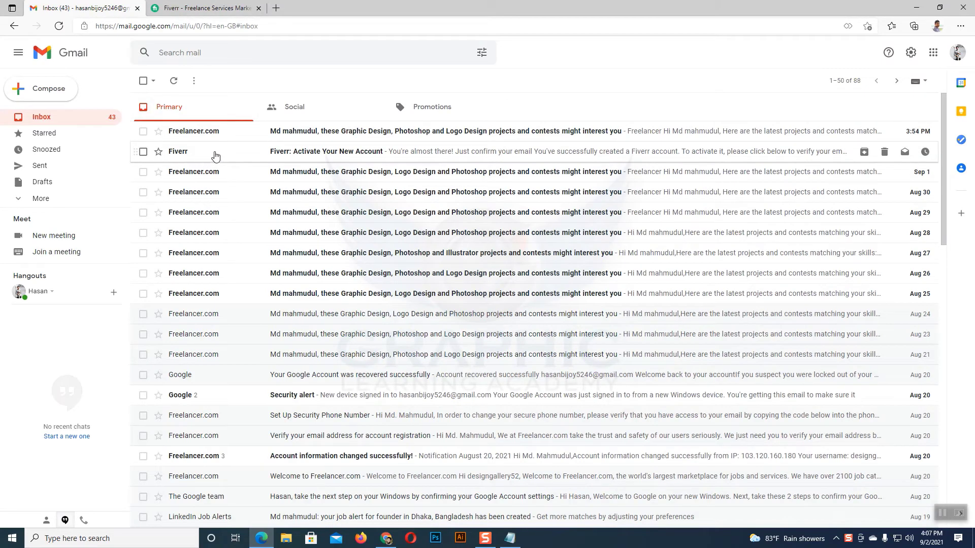
pyautogui.click(311, 152)
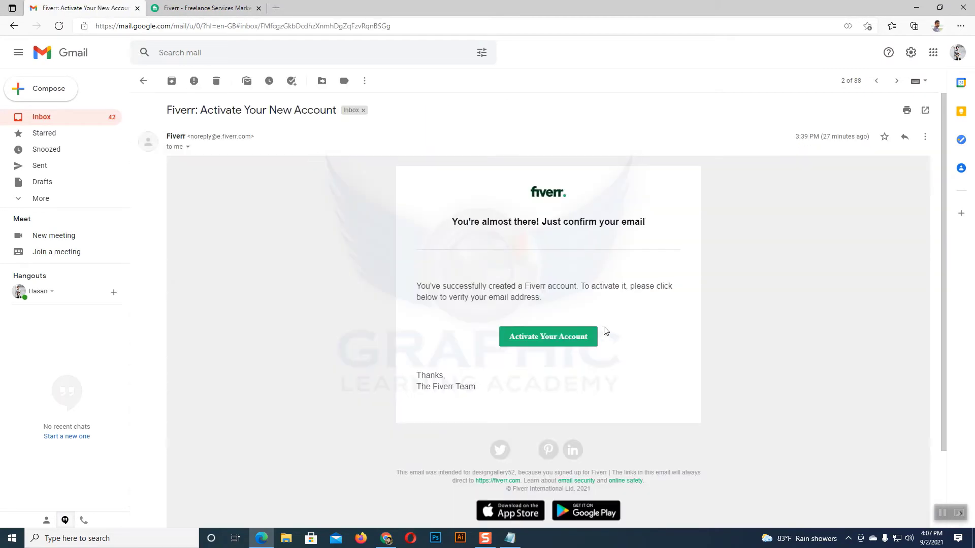
pyautogui.click(546, 338)
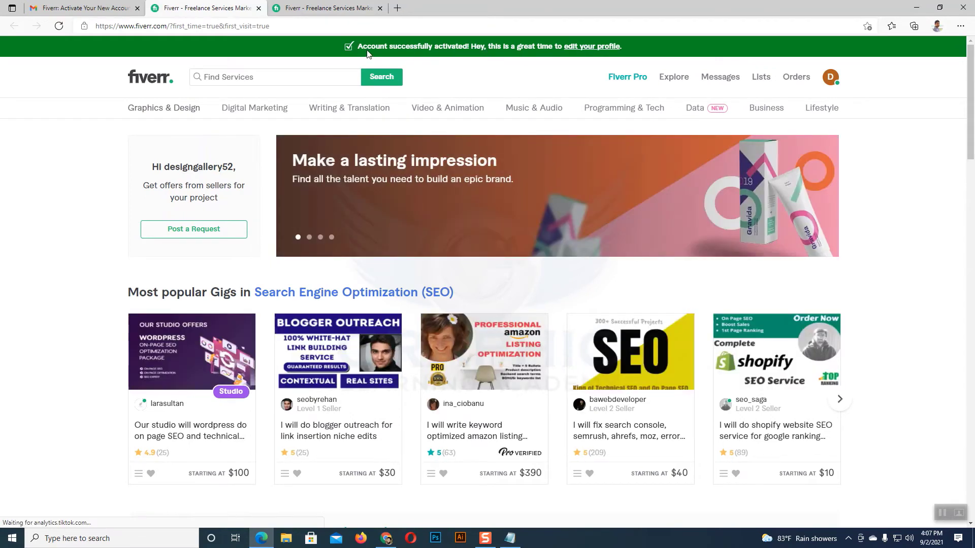
pyautogui.click(351, 8)
pyautogui.click(380, 8)
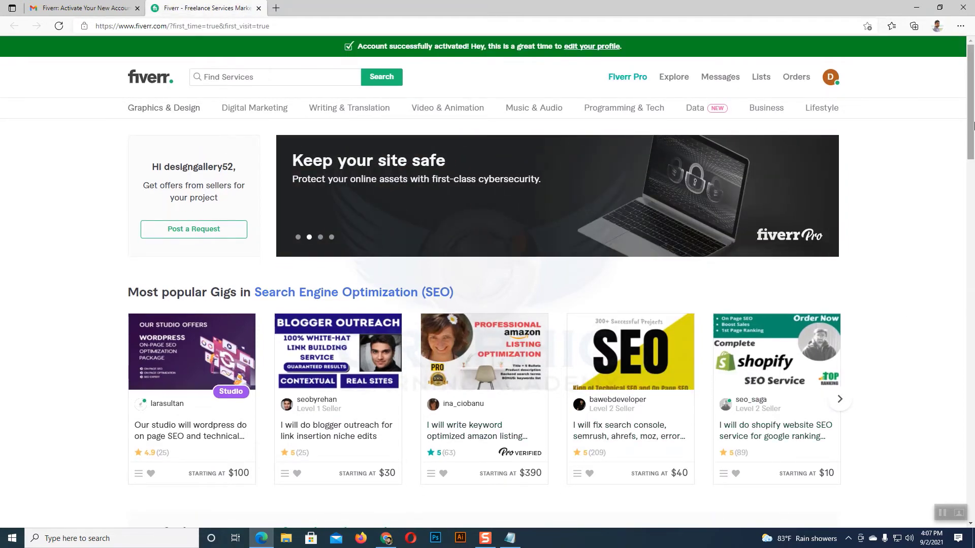
# Step: Open the account's own profile page
pyautogui.click(830, 78)
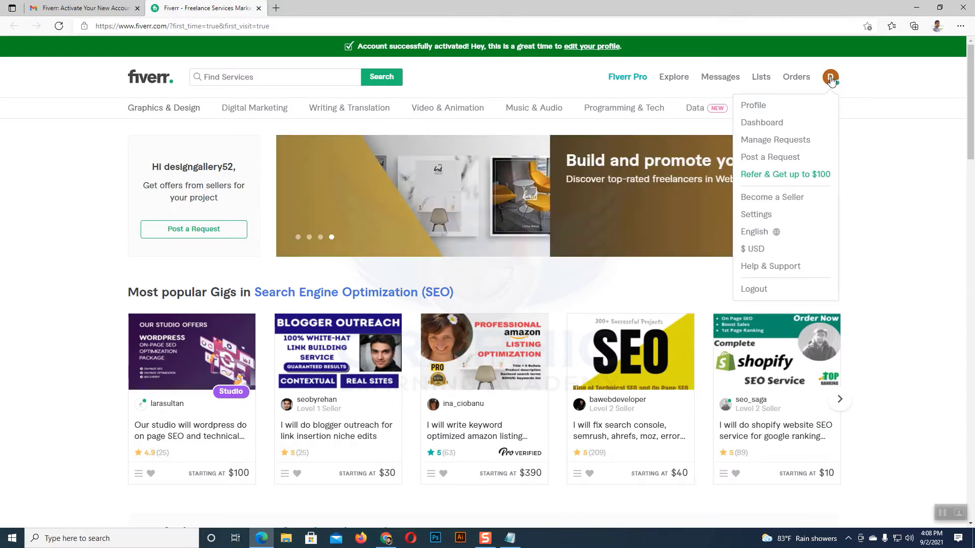
pyautogui.click(830, 79)
pyautogui.click(831, 80)
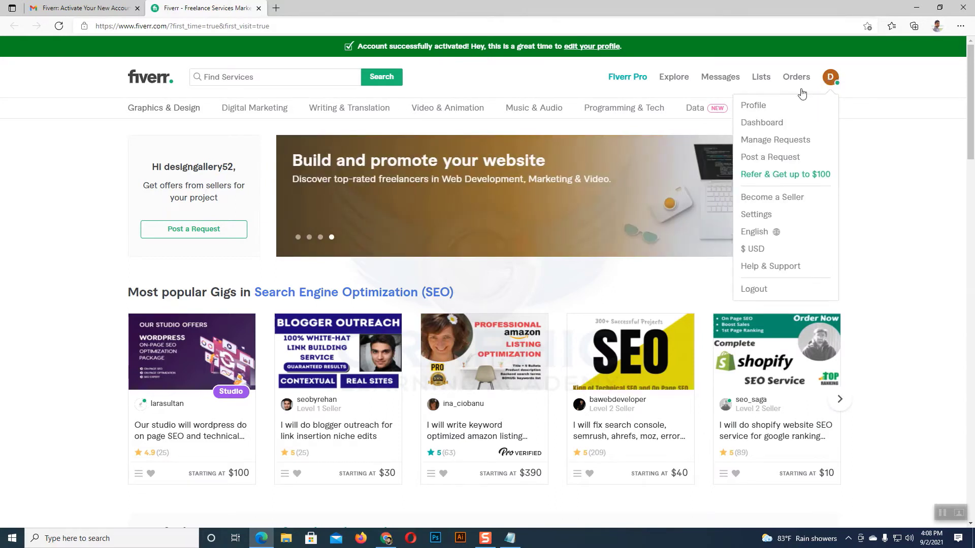
pyautogui.click(753, 104)
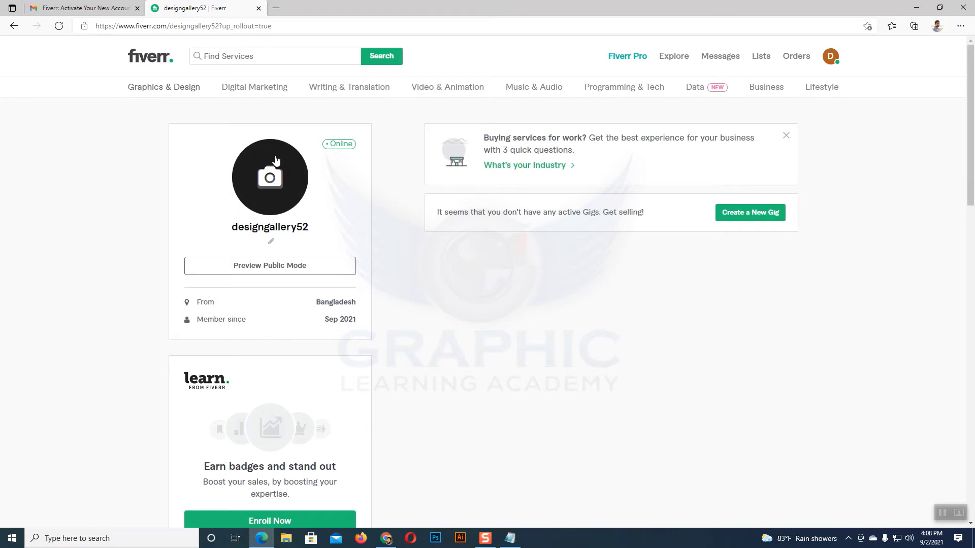
pyautogui.click(272, 182)
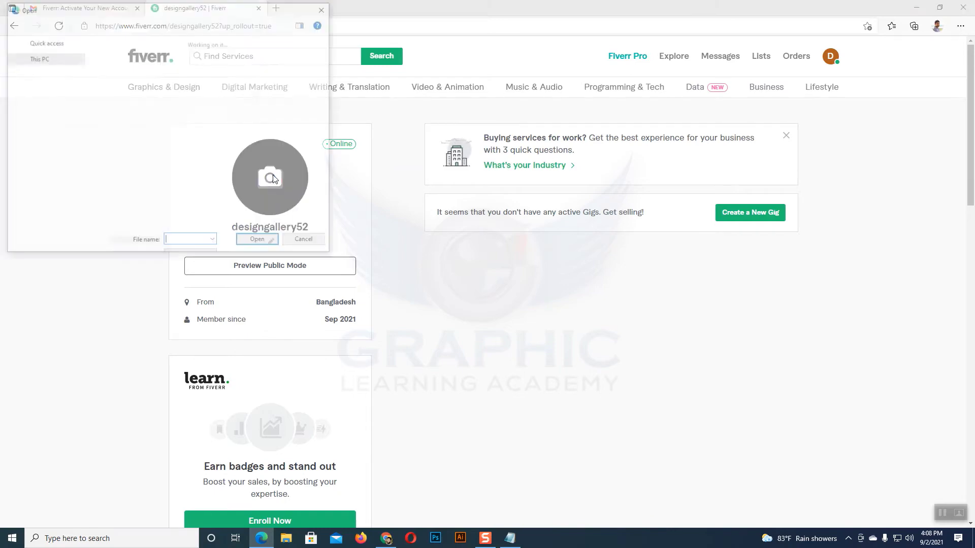
pyautogui.scroll(-2, 396, 132)
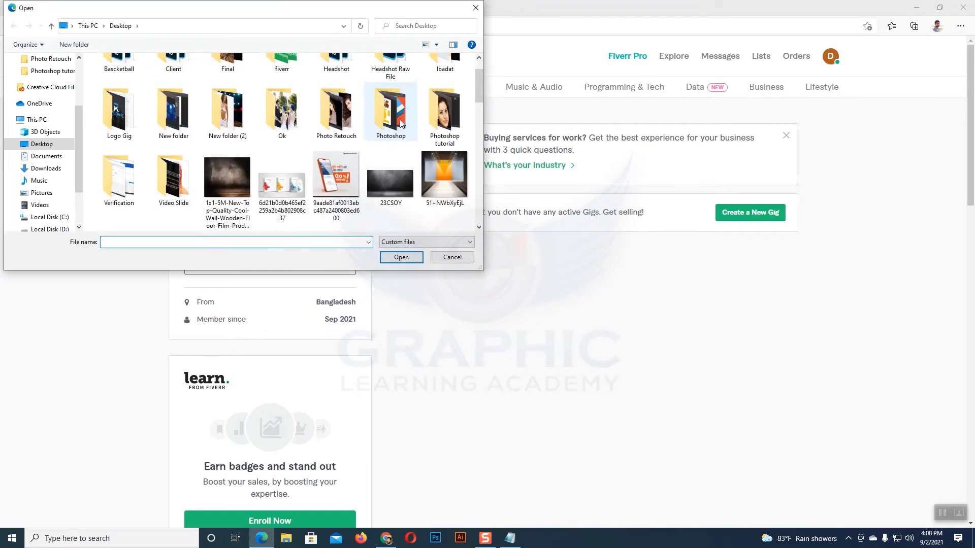
pyautogui.click(279, 190)
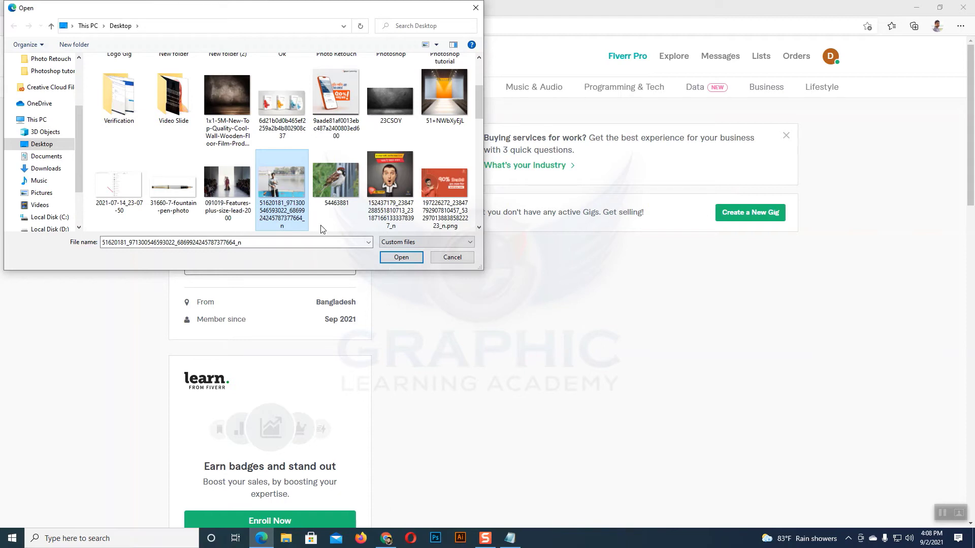
pyautogui.click(405, 261)
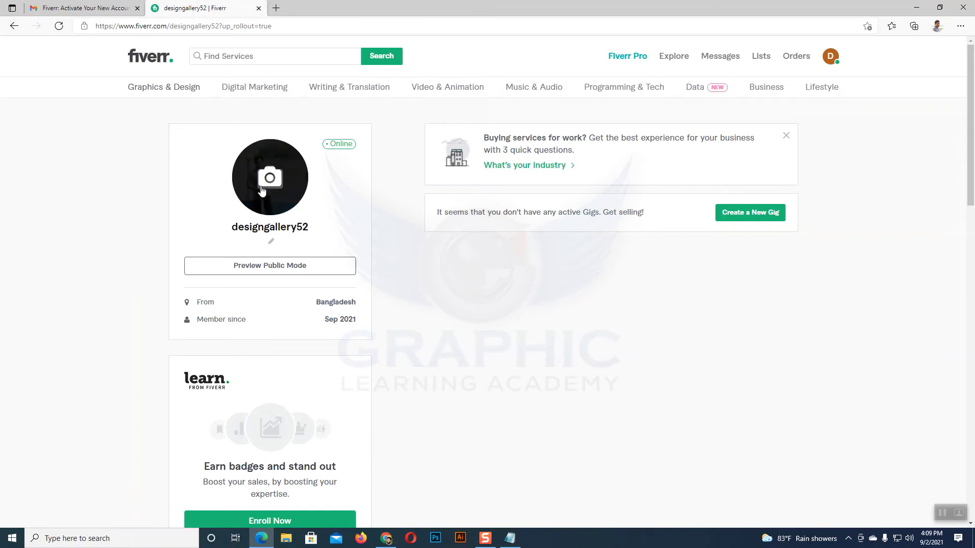
# Step: Set the profile's one-line story to "Design Expert" and save it
pyautogui.click(271, 241)
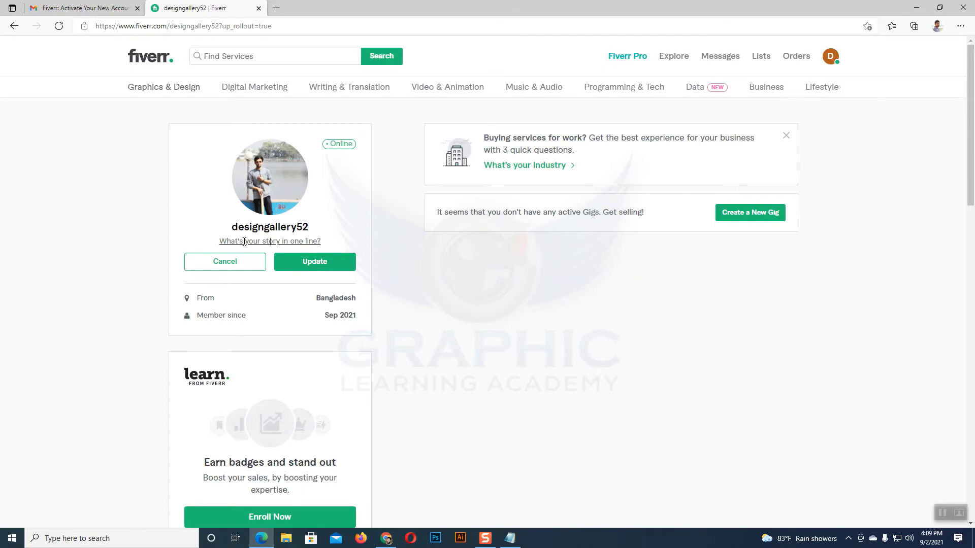
pyautogui.write('De')
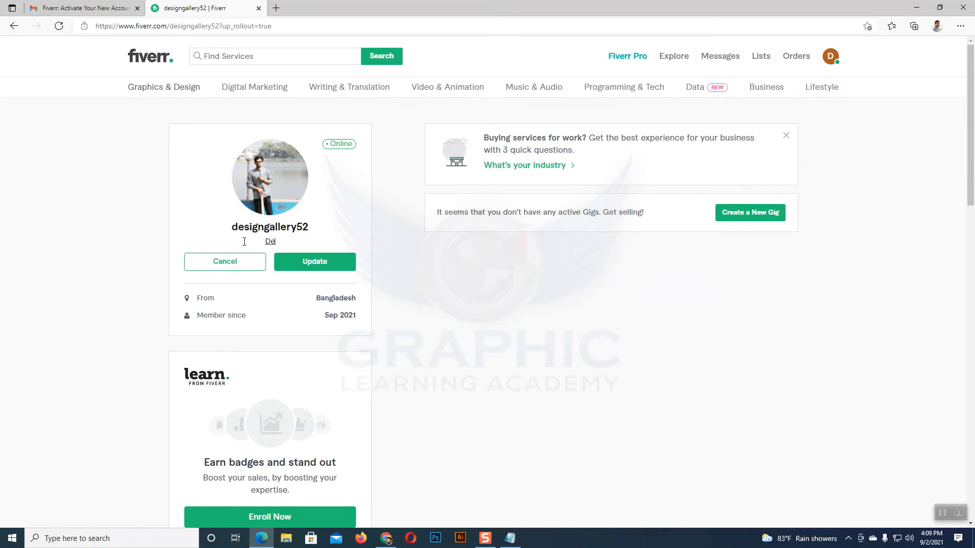
pyautogui.write('sign E')
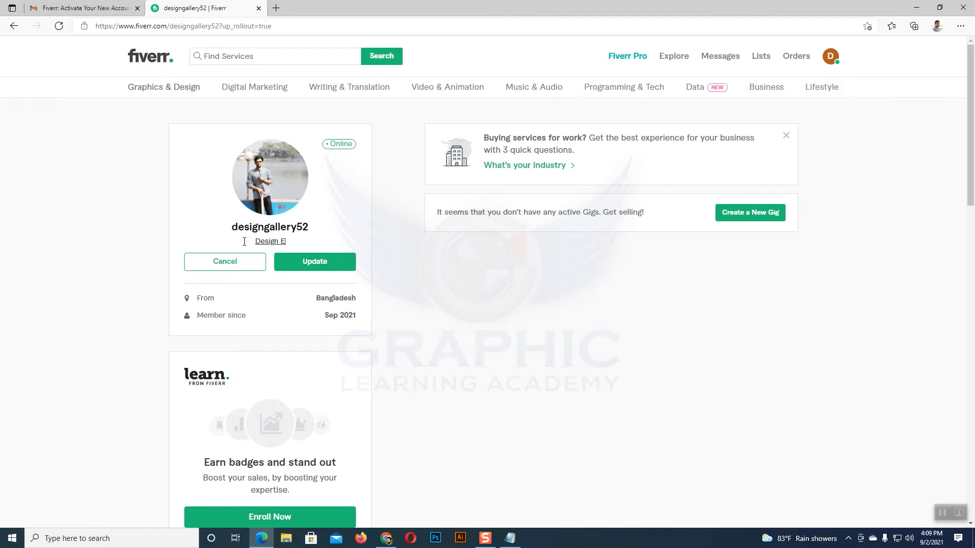
pyautogui.write('xpert')
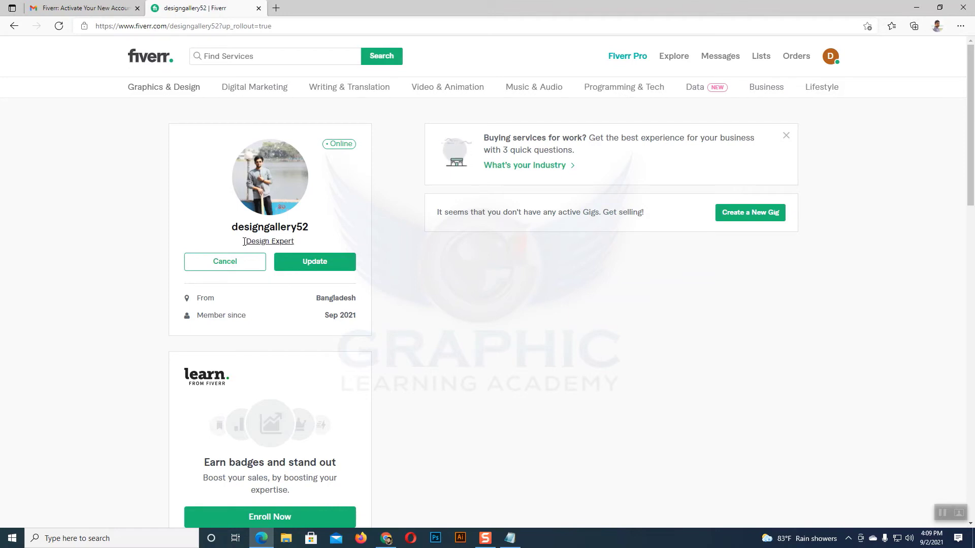
pyautogui.click(315, 262)
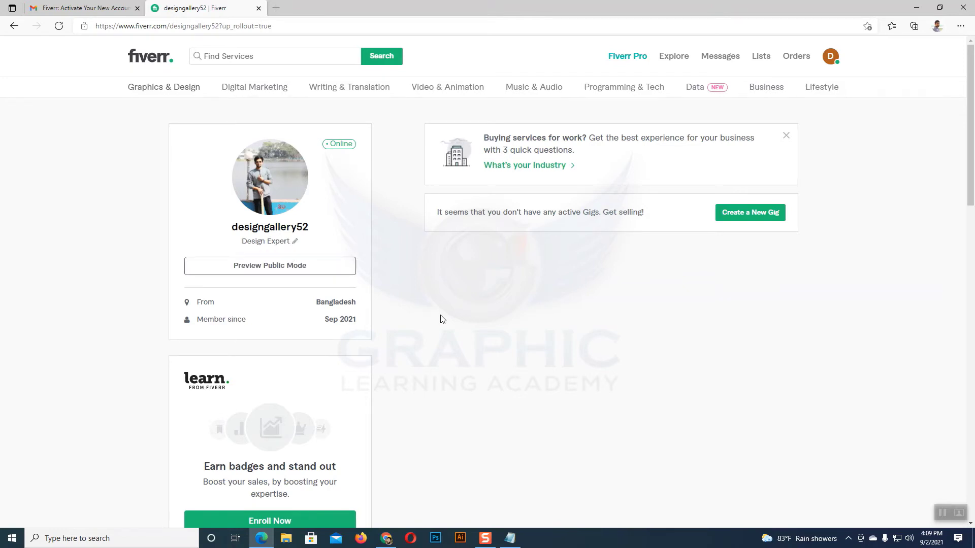
# Step: Paste the prepared Graphic Designer introduction into the profile description and remove its "I am XYZ" line
pyautogui.scroll(-6, 388, 250)
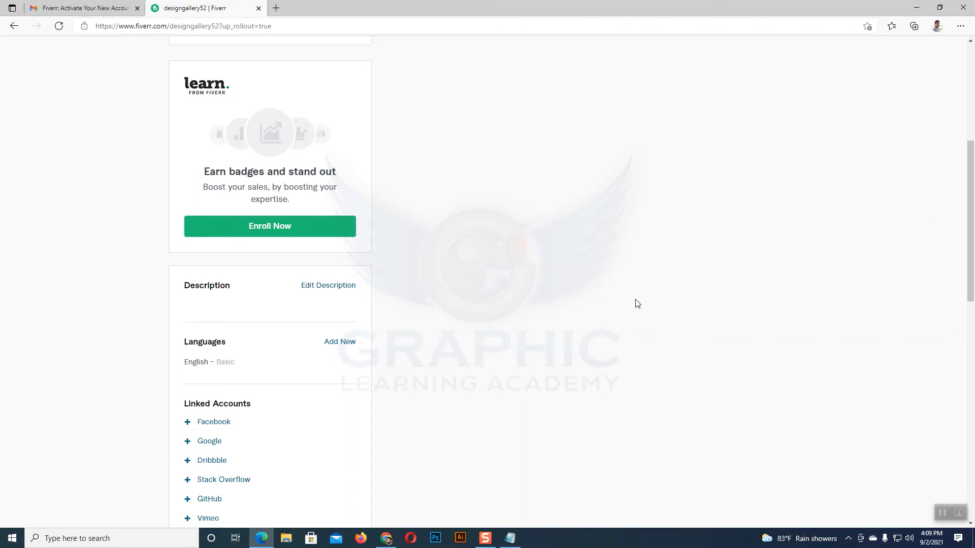
pyautogui.click(312, 288)
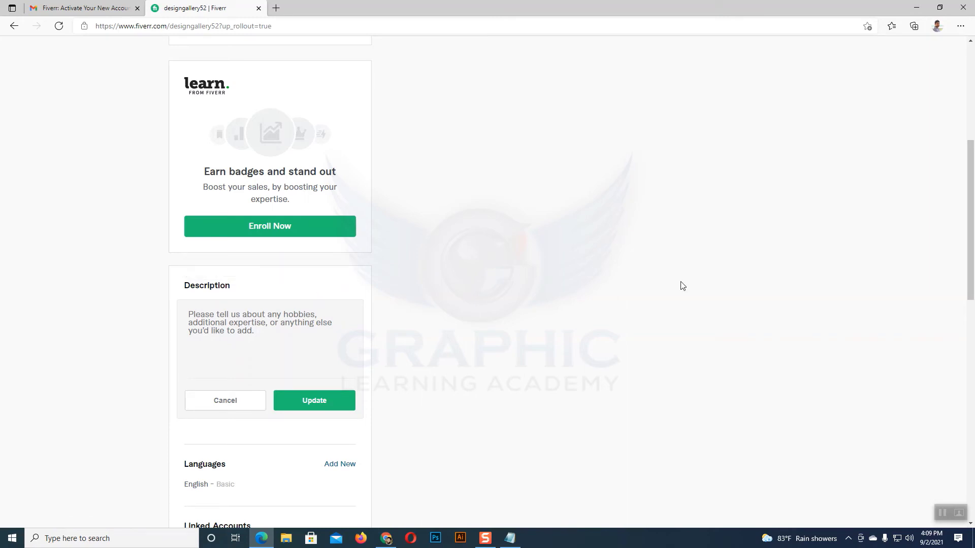
pyautogui.hotkey('ctrl', 'v')
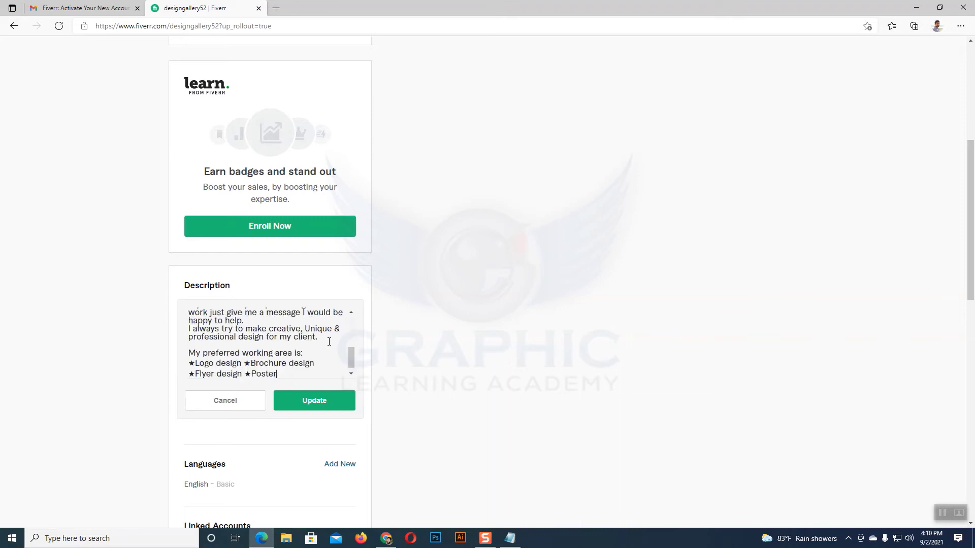
pyautogui.scroll(10, 331, 355)
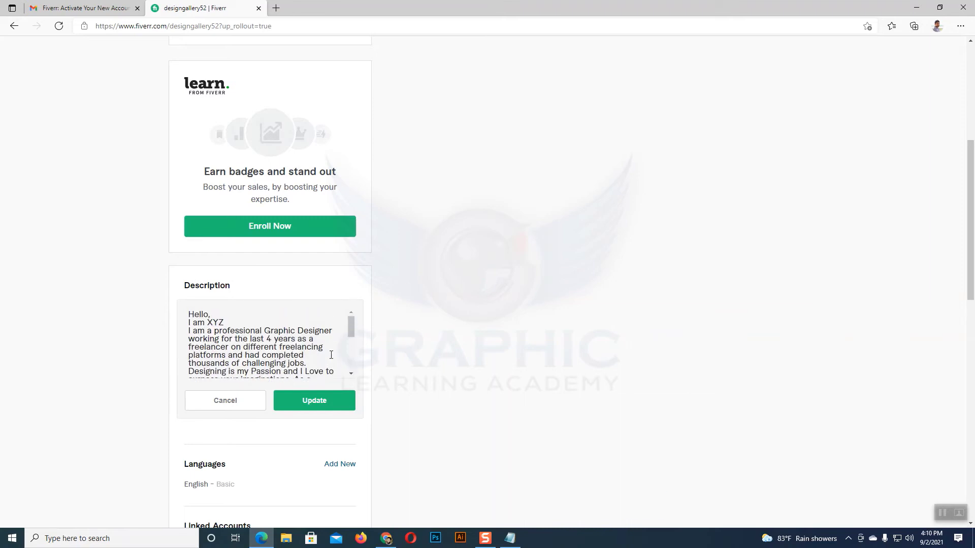
pyautogui.moveTo(226, 324); pyautogui.dragTo(209, 323)
pyautogui.click(225, 323)
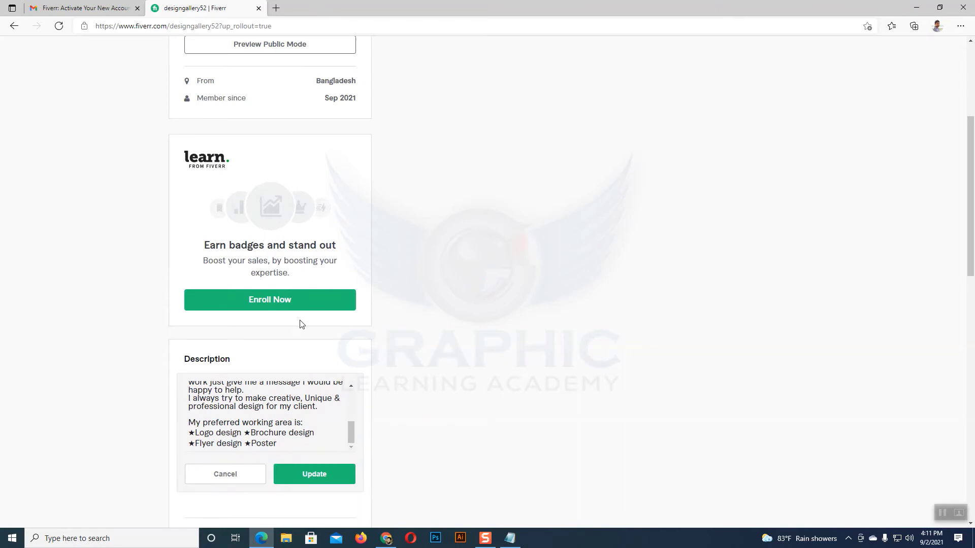
# Step: Delete the "My preferred working area is" list and the blank lines at the end of the description, and save the description
pyautogui.scroll(5, 300, 323)
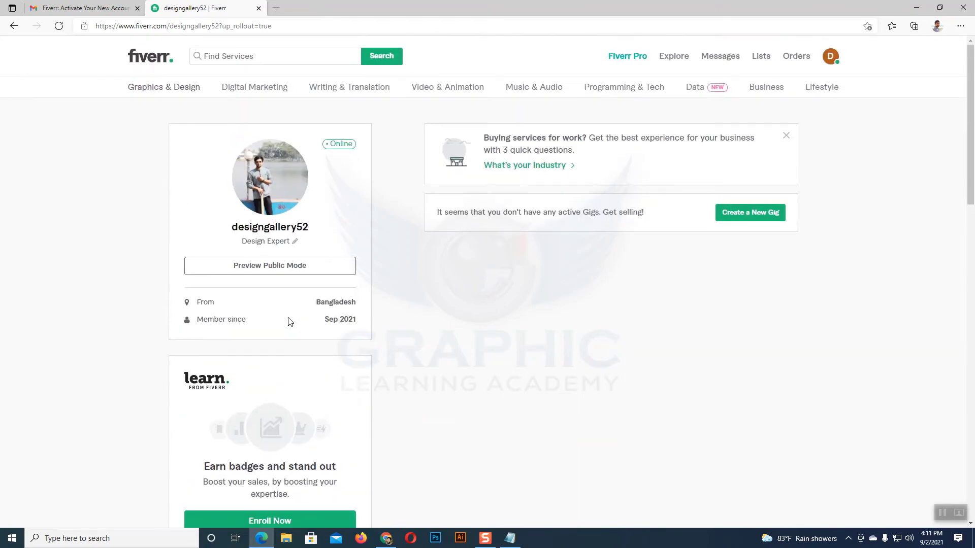
pyautogui.scroll(-7, 289, 321)
pyautogui.scroll(1, 316, 283)
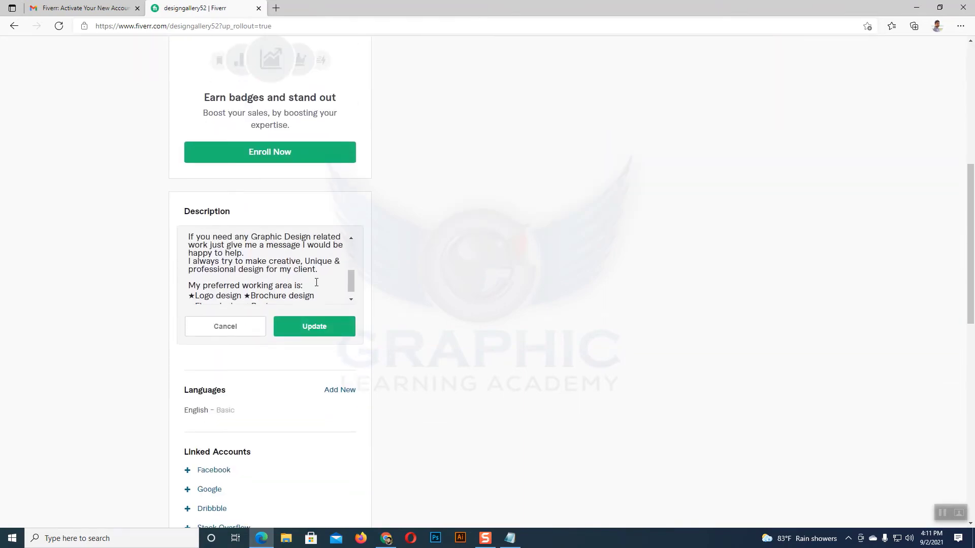
pyautogui.scroll(6, 316, 282)
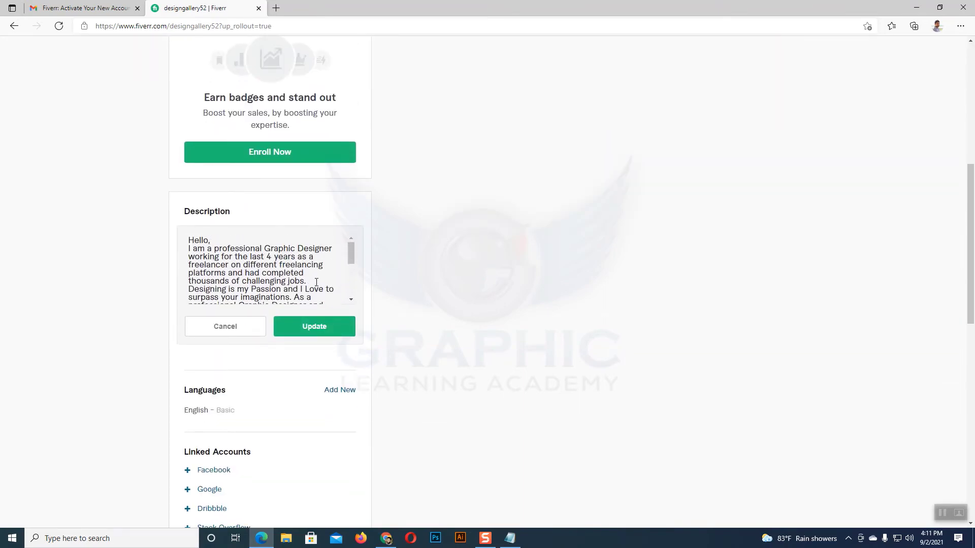
pyautogui.scroll(-4, 316, 282)
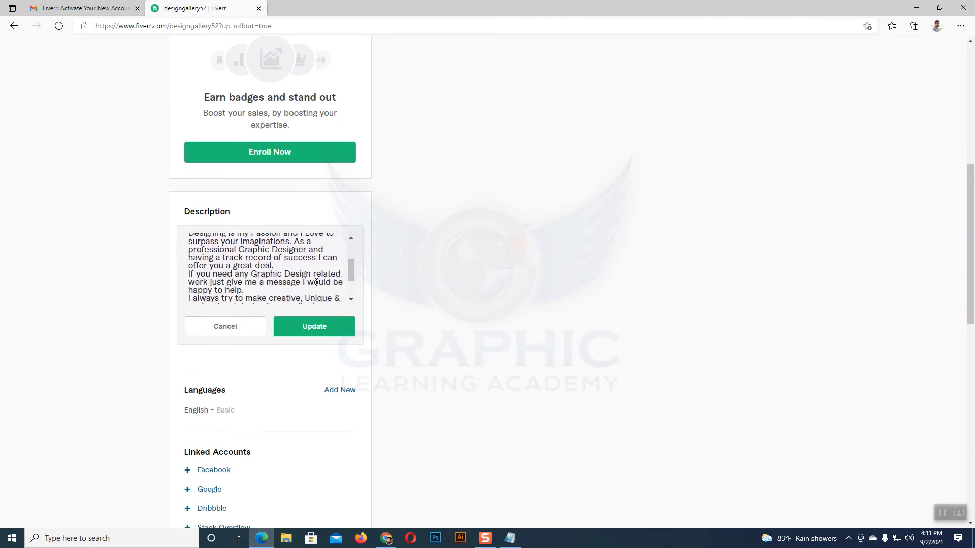
pyautogui.scroll(-4, 316, 282)
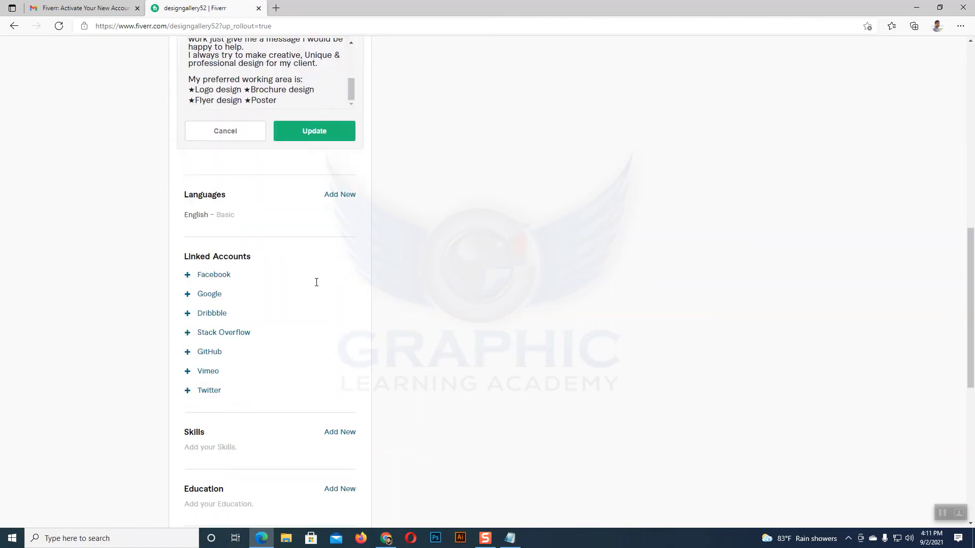
pyautogui.scroll(1, 316, 282)
pyautogui.moveTo(191, 198); pyautogui.dragTo(278, 221)
pyautogui.press('BackSpace')
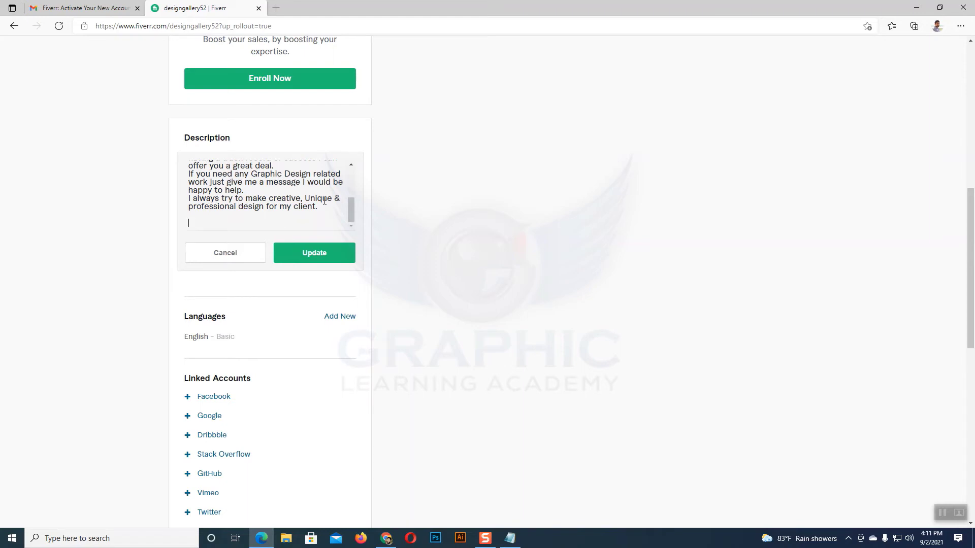
pyautogui.scroll(-1, 302, 212)
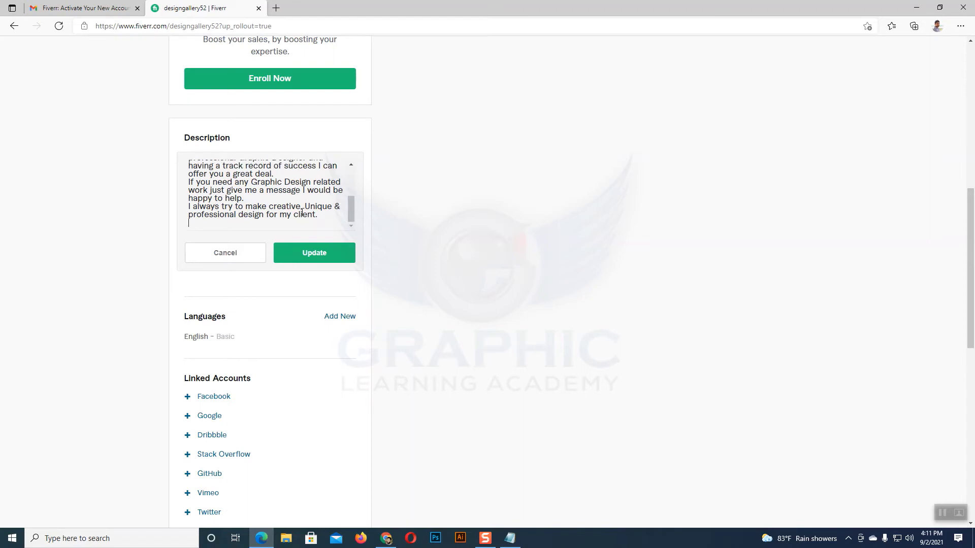
pyautogui.press('BackSpace')
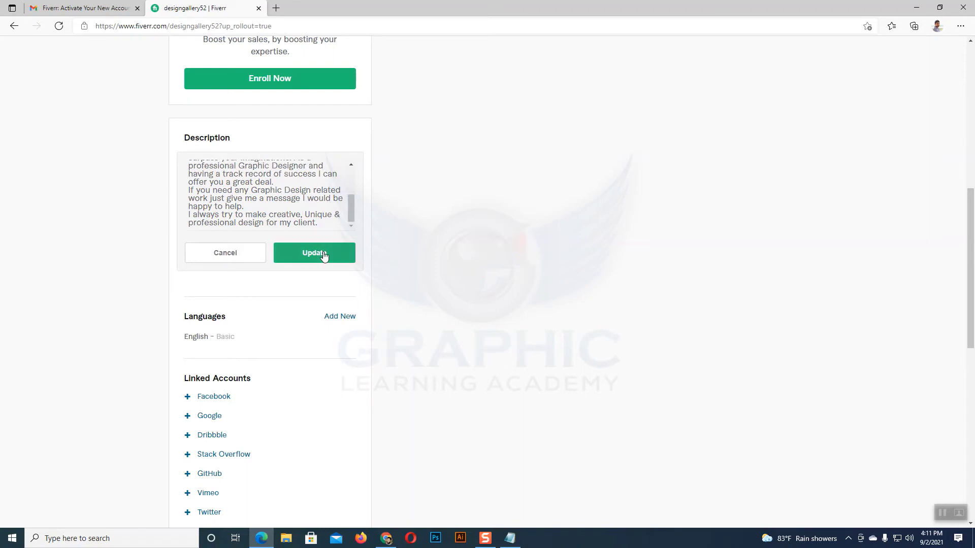
pyautogui.click(322, 254)
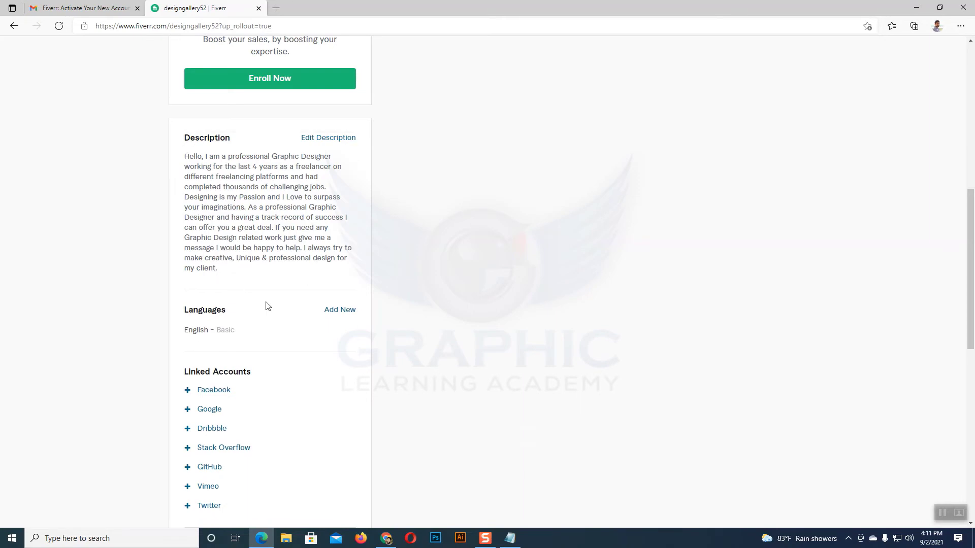
# Step: Add Bengali to the profile languages with the level Fluent
pyautogui.scroll(-3, 267, 307)
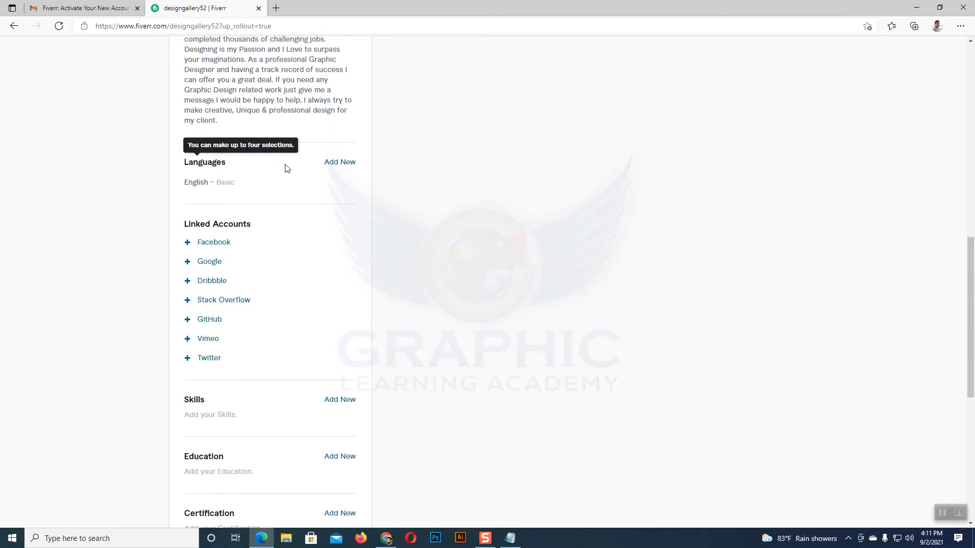
pyautogui.click(341, 162)
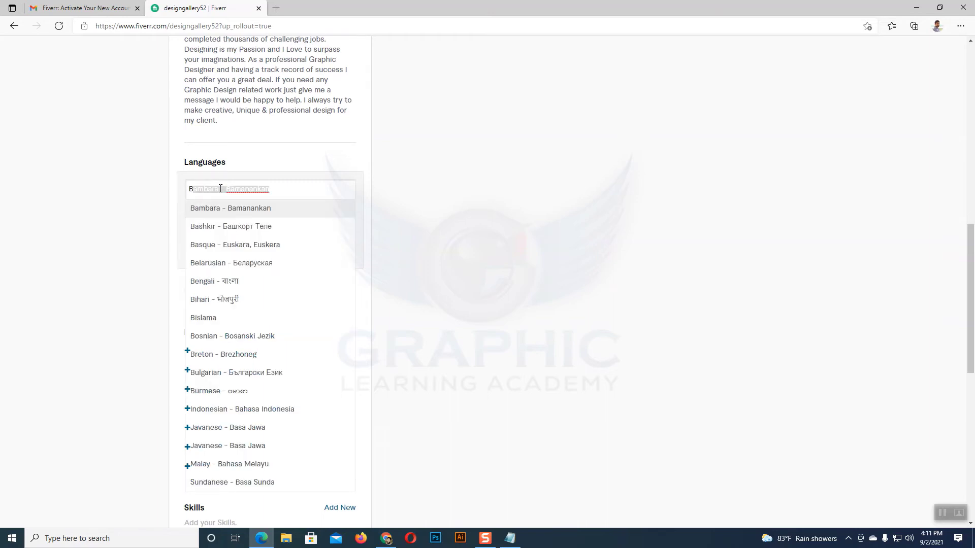
pyautogui.click(213, 282)
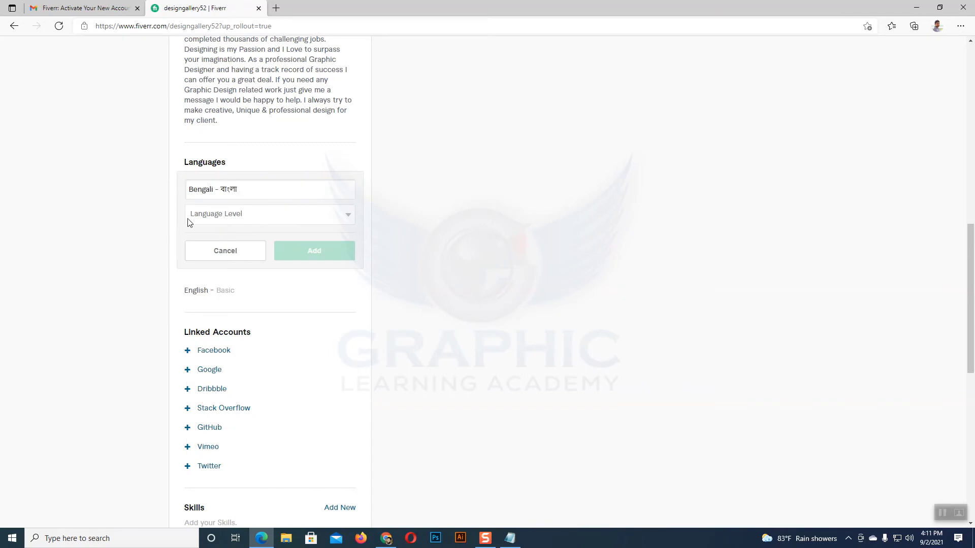
pyautogui.click(337, 215)
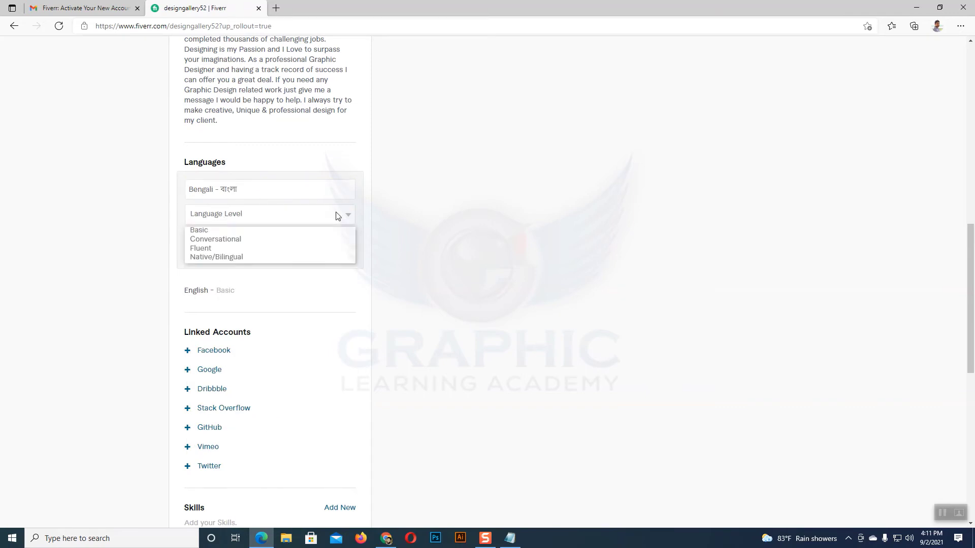
pyautogui.click(237, 248)
pyautogui.click(312, 251)
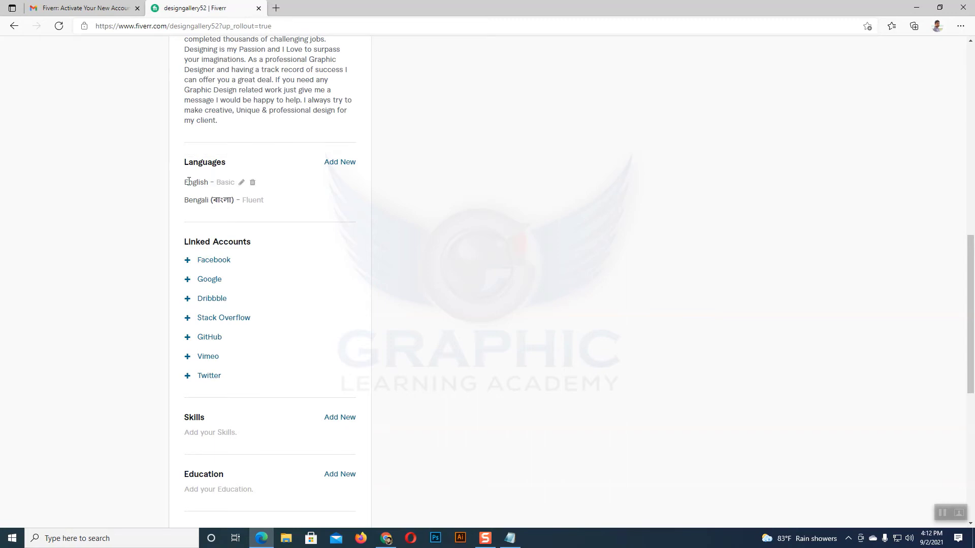
# Step: Set the level of English in the profile languages to Fluent and save the update
pyautogui.click(241, 182)
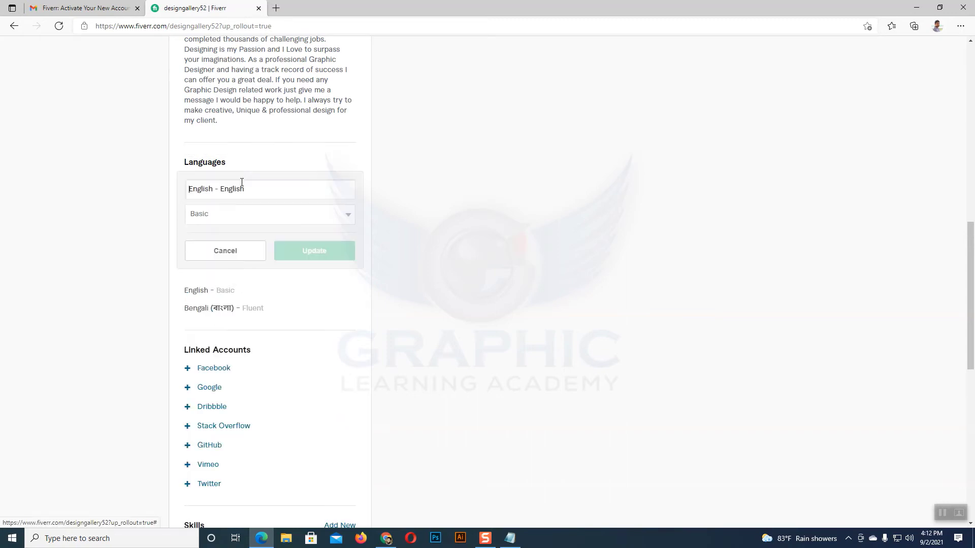
pyautogui.click(343, 218)
pyautogui.click(201, 248)
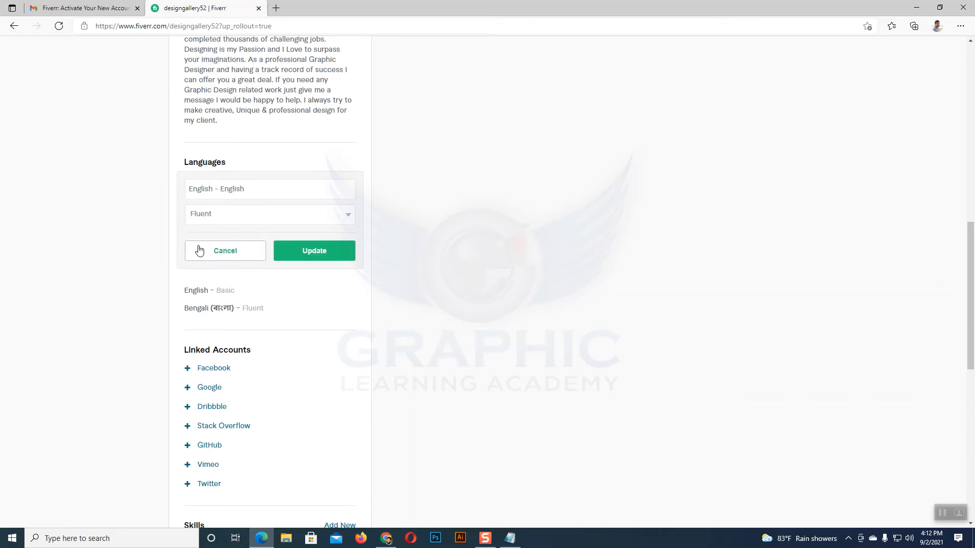
pyautogui.click(319, 253)
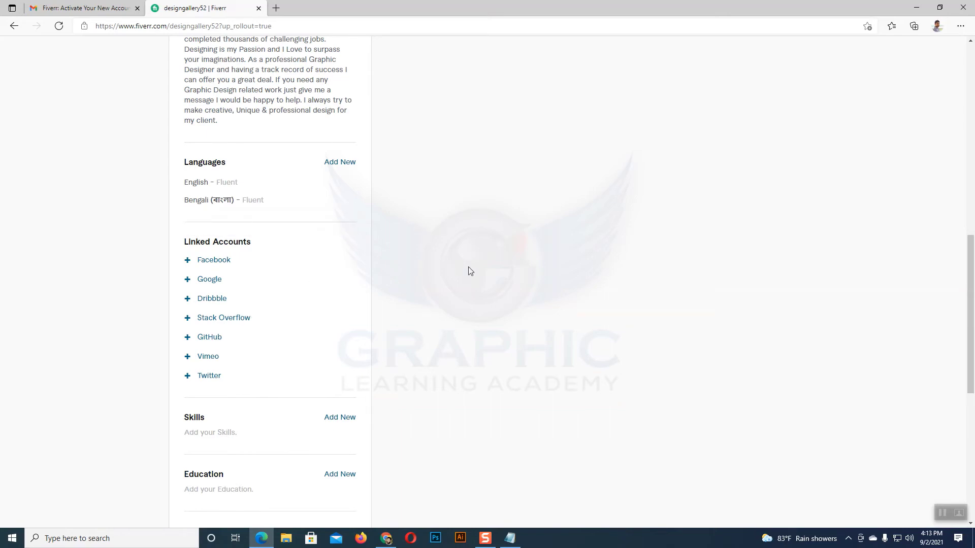
# Step: Dismiss the Facebook login and link the second listed Google account to the profile instead
pyautogui.click(212, 262)
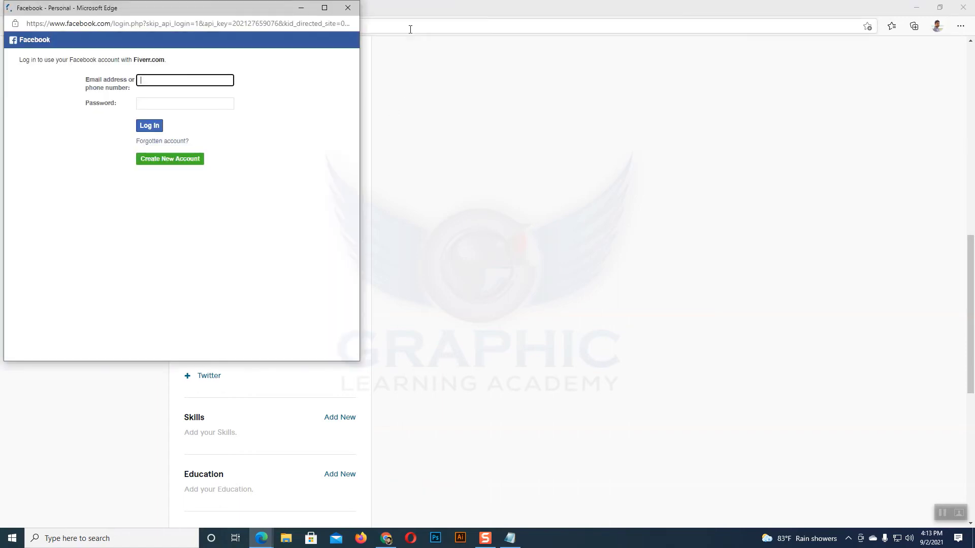
pyautogui.click(349, 9)
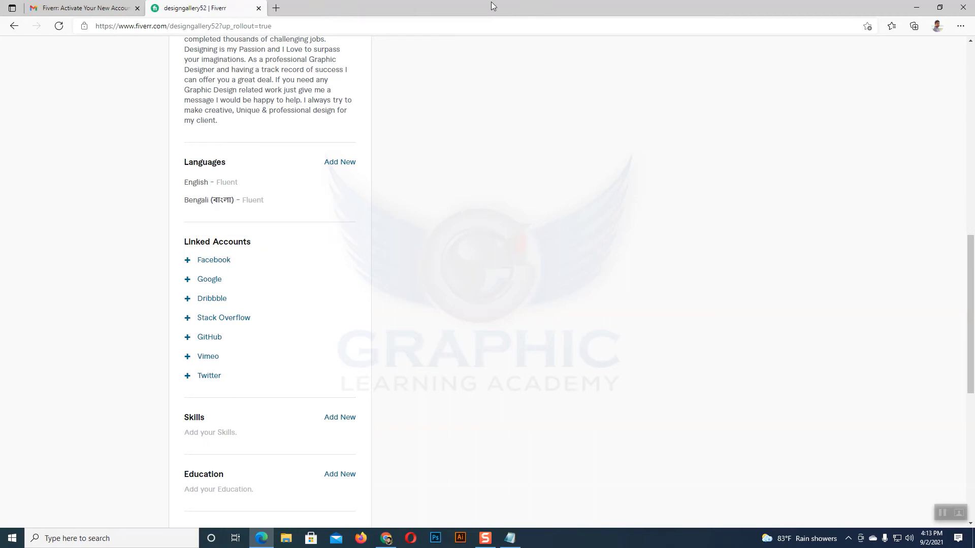
pyautogui.click(210, 279)
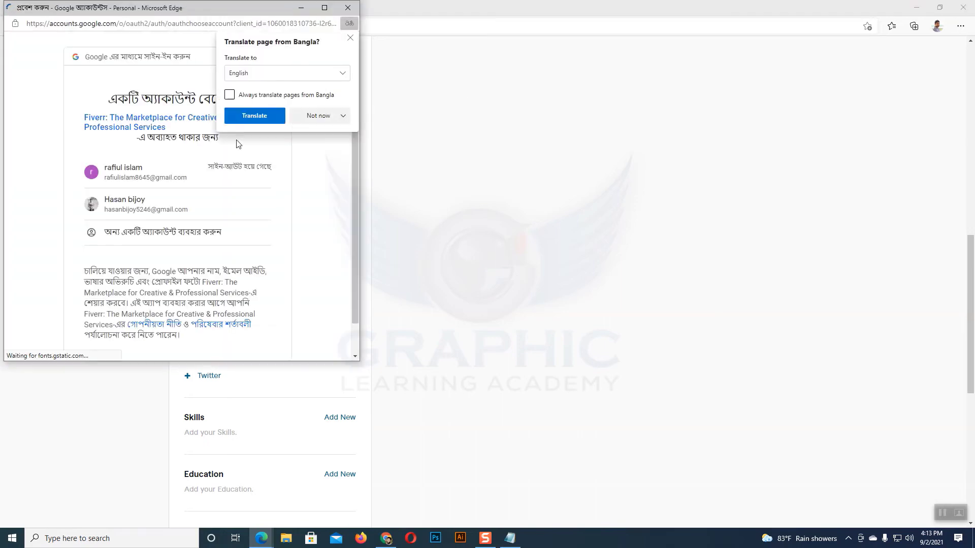
pyautogui.click(136, 205)
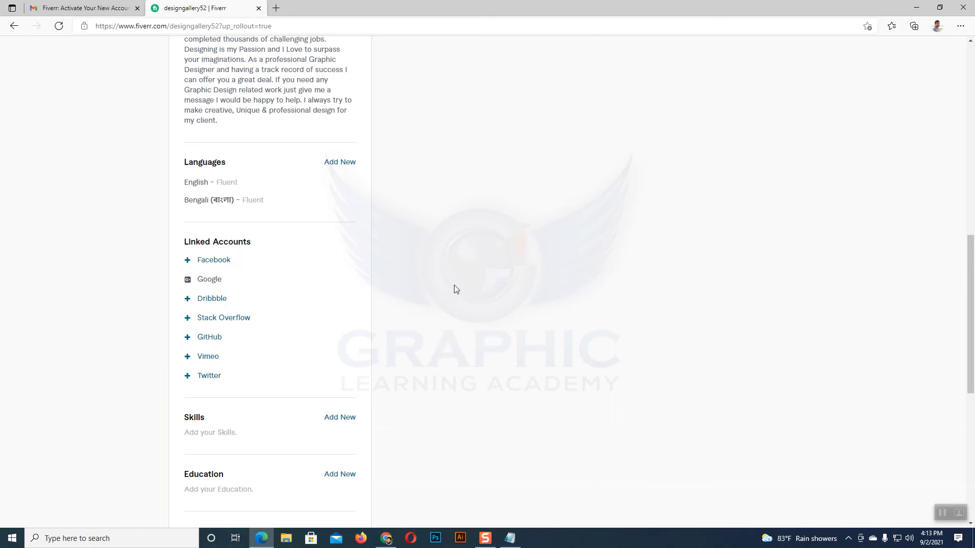
# Step: Add the skill Logodesign to the profile with the experience level Expert
pyautogui.scroll(-1, 454, 289)
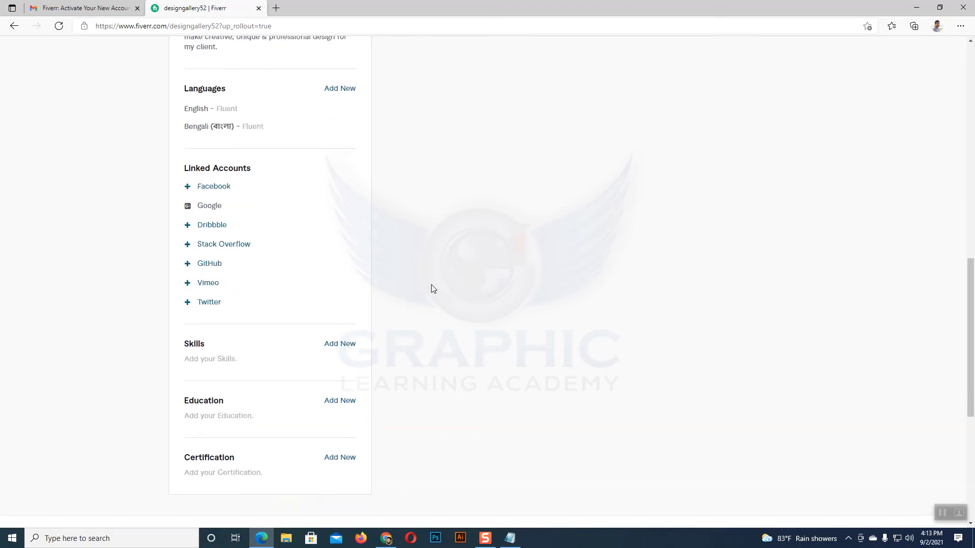
pyautogui.scroll(-2, 305, 259)
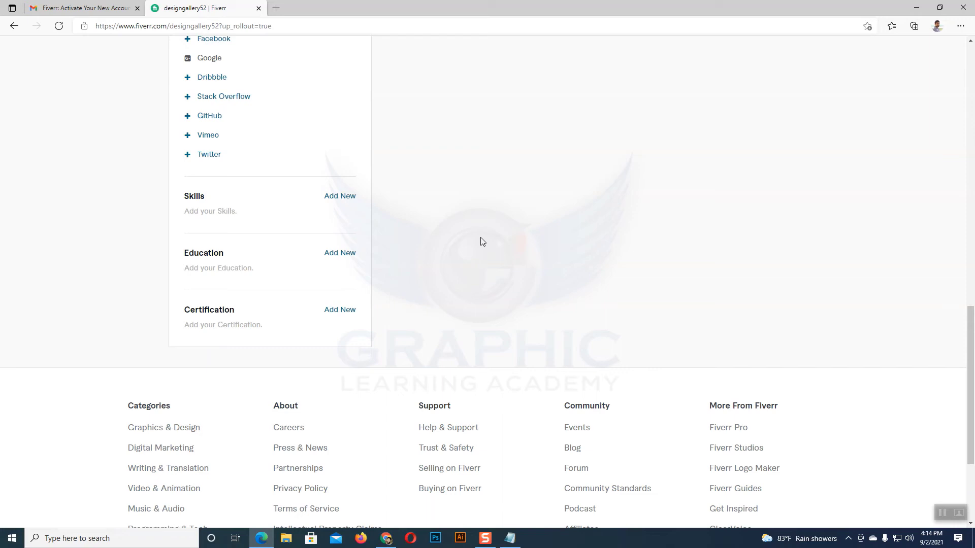
pyautogui.click(338, 195)
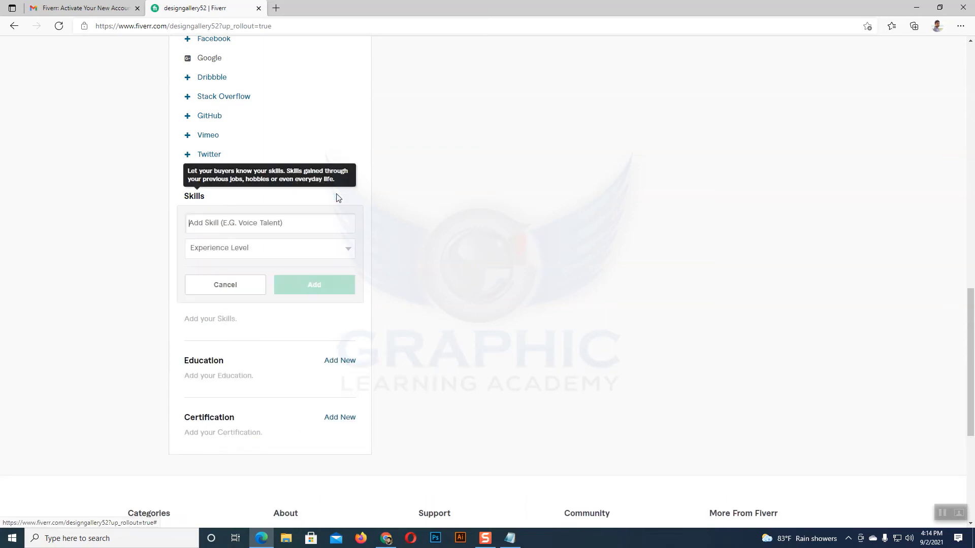
pyautogui.click(267, 217)
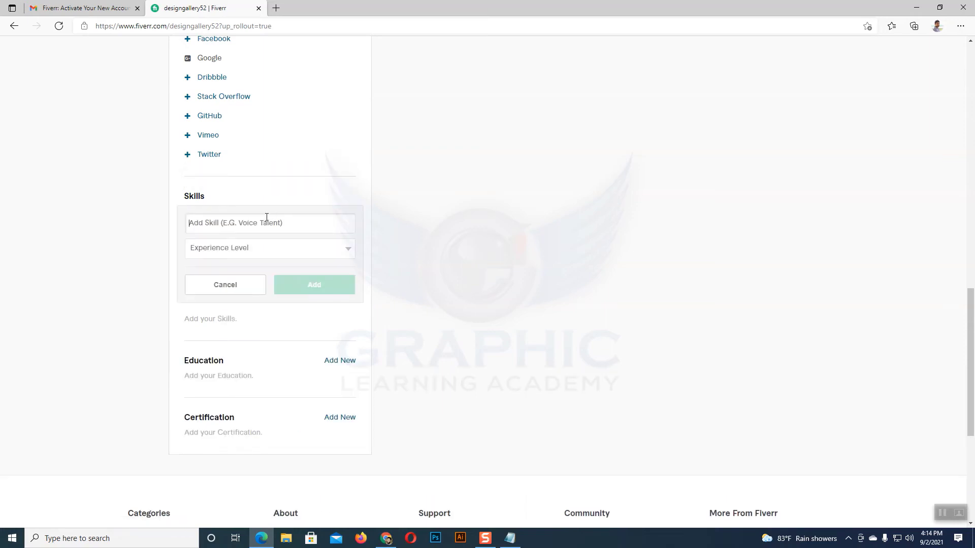
pyautogui.write('Logo')
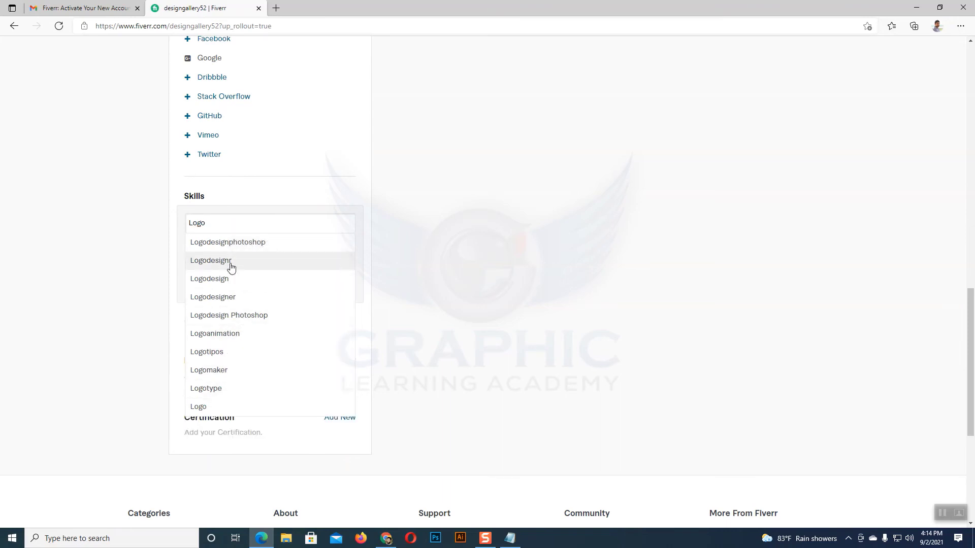
pyautogui.click(221, 283)
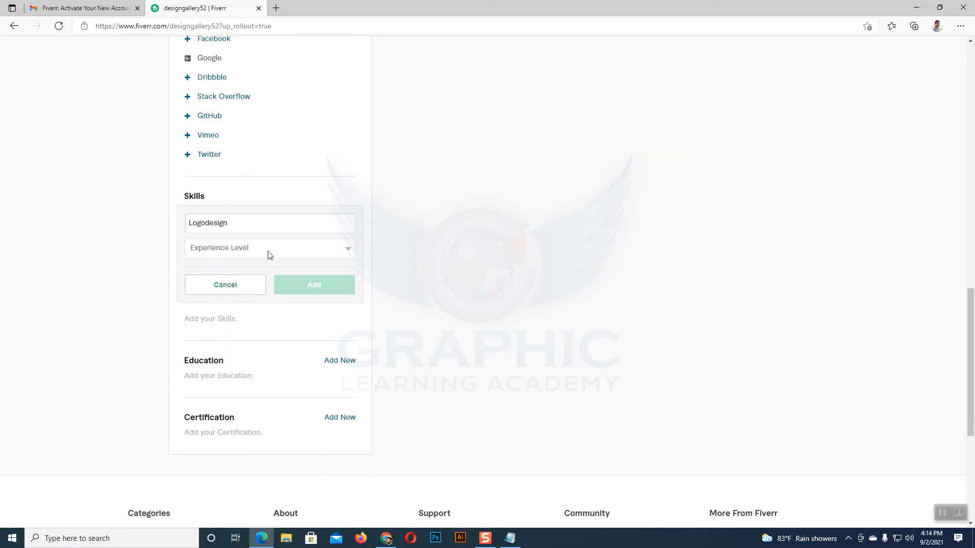
pyautogui.click(270, 255)
pyautogui.click(225, 282)
pyautogui.click(306, 287)
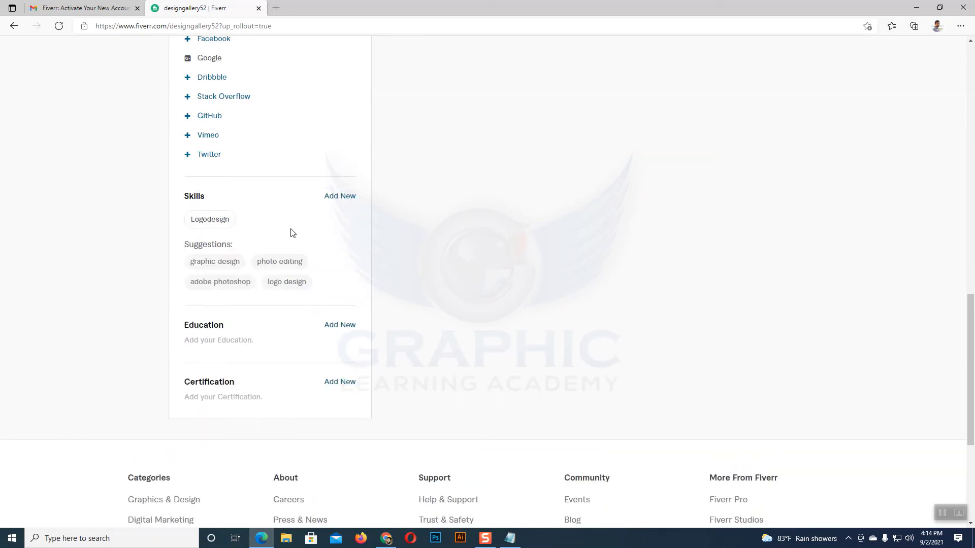
# Step: Add the suggested skill Logo Design at Expert level and delete the duplicate Logodesign skill
pyautogui.click(285, 282)
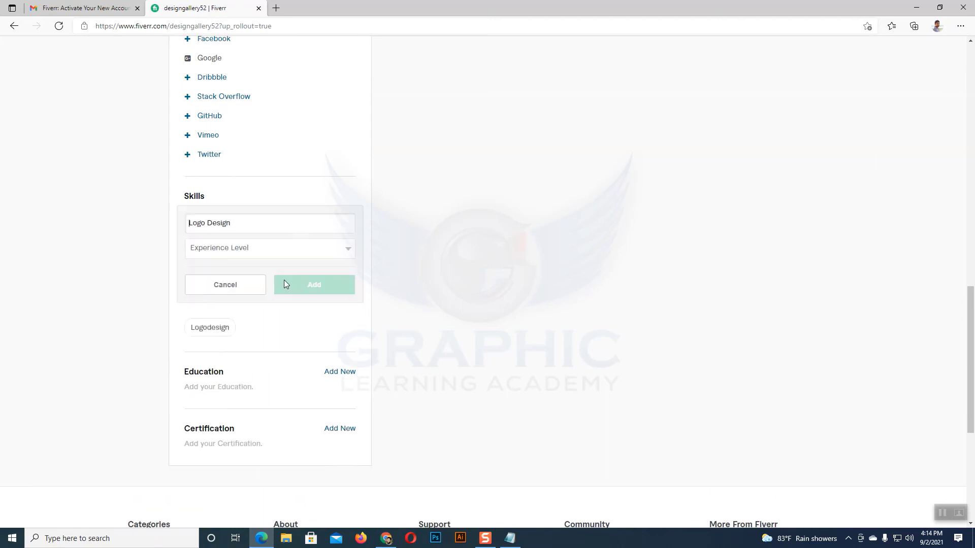
pyautogui.click(294, 250)
pyautogui.click(237, 282)
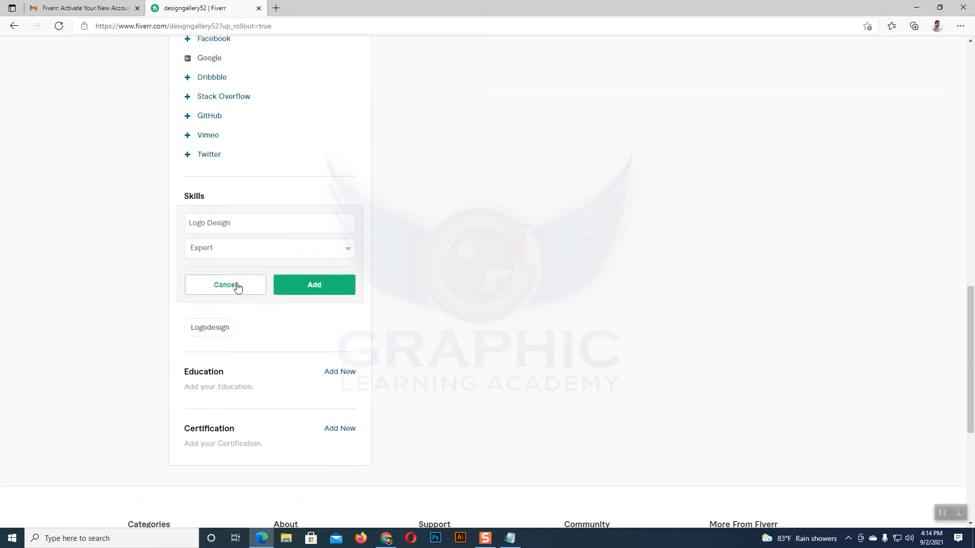
pyautogui.click(322, 290)
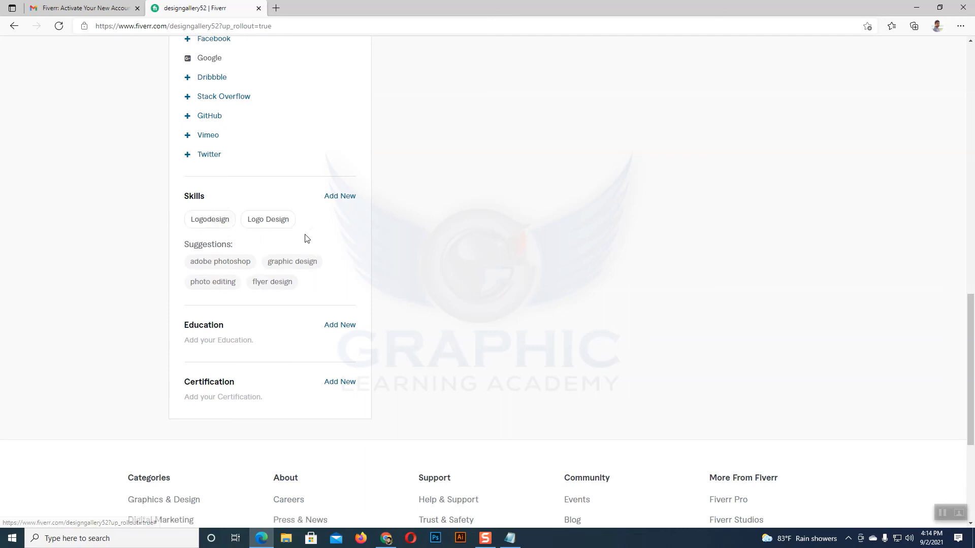
pyautogui.click(202, 222)
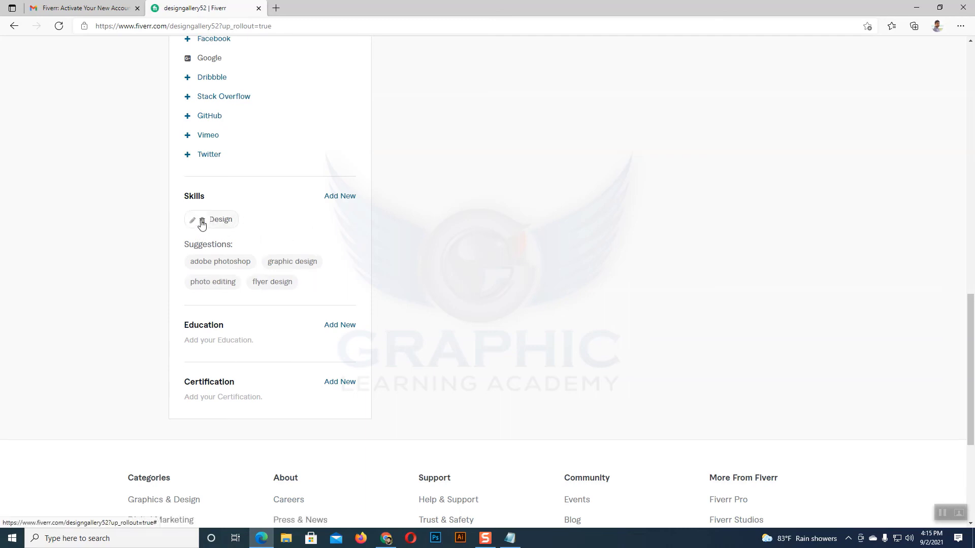
# Step: Add the suggested skills Flyer Design and Graphic Design, both with the experience level Expert
pyautogui.click(267, 283)
pyautogui.click(298, 256)
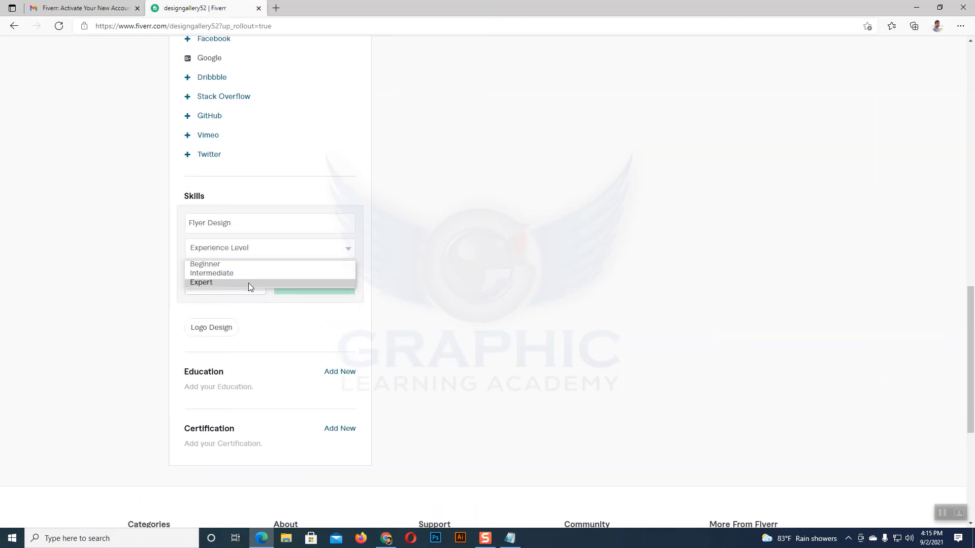
pyautogui.click(248, 283)
pyautogui.click(315, 287)
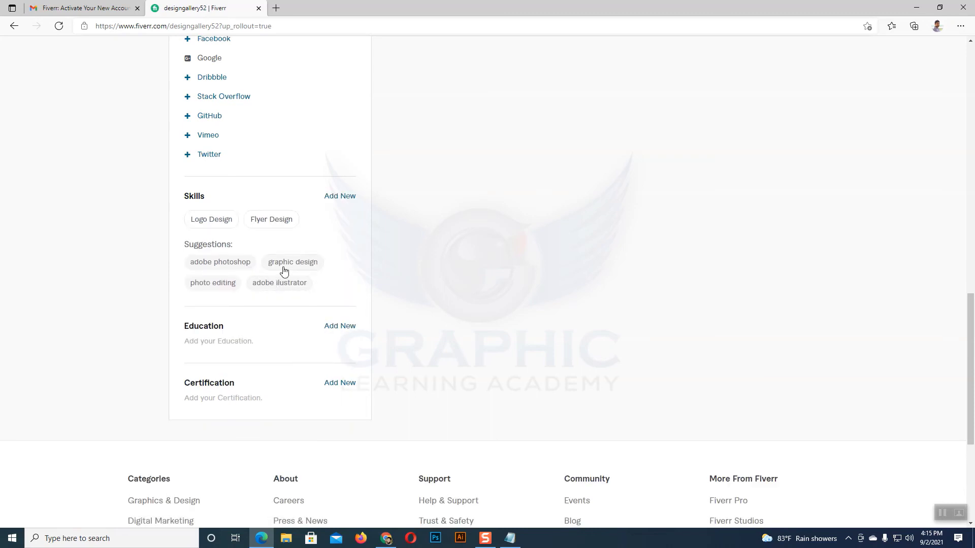
pyautogui.click(291, 264)
pyautogui.click(279, 252)
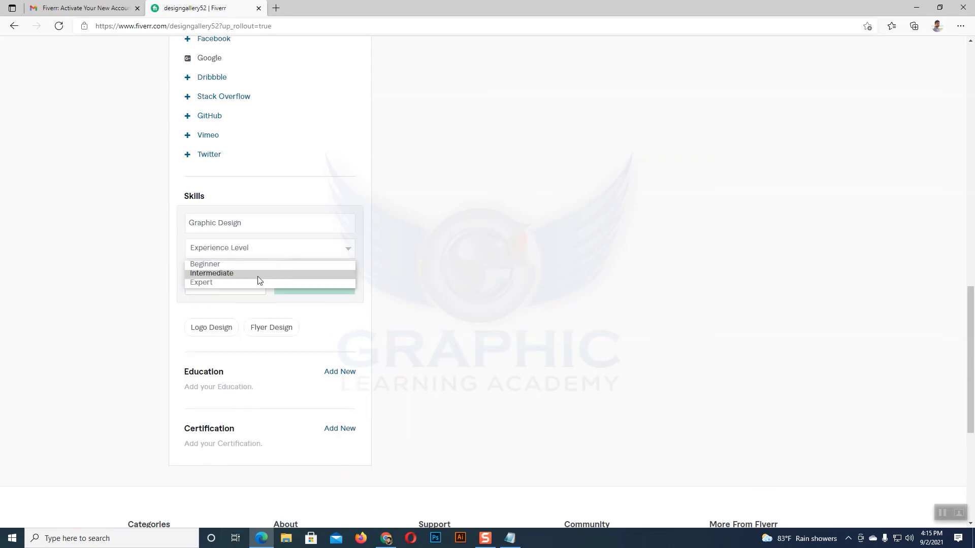
pyautogui.click(227, 283)
pyautogui.click(293, 287)
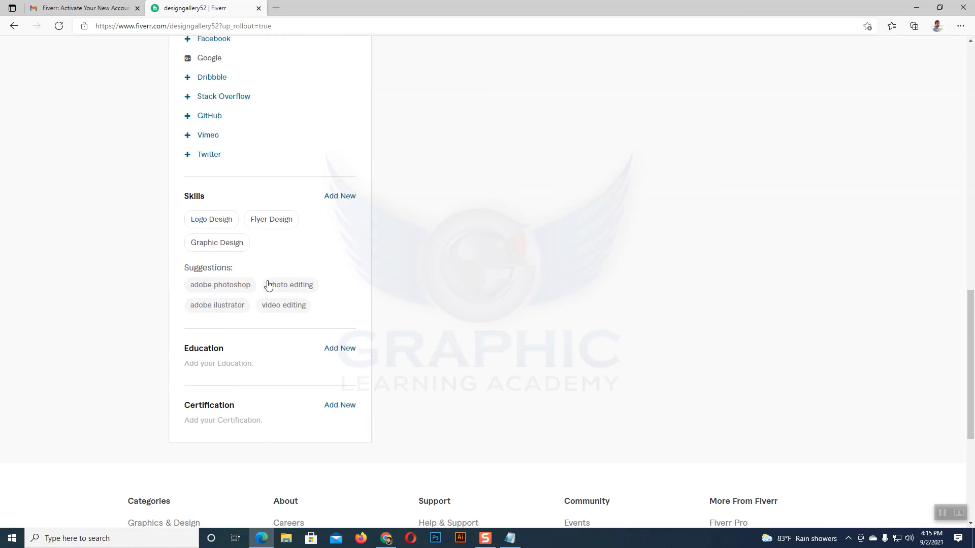
# Step: Add the suggested skill Adobe Photoshop with the experience level Expert
pyautogui.click(227, 285)
pyautogui.click(277, 249)
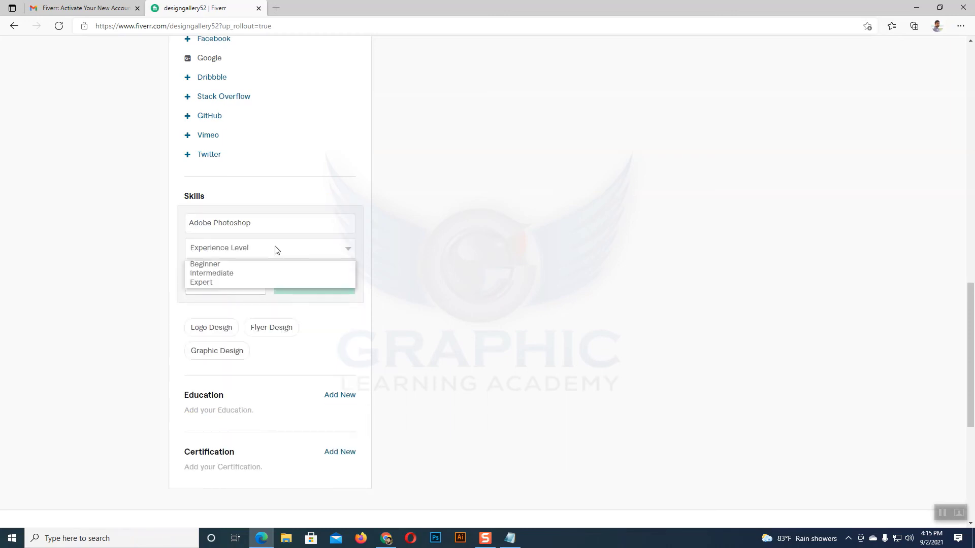
pyautogui.click(236, 282)
pyautogui.click(308, 295)
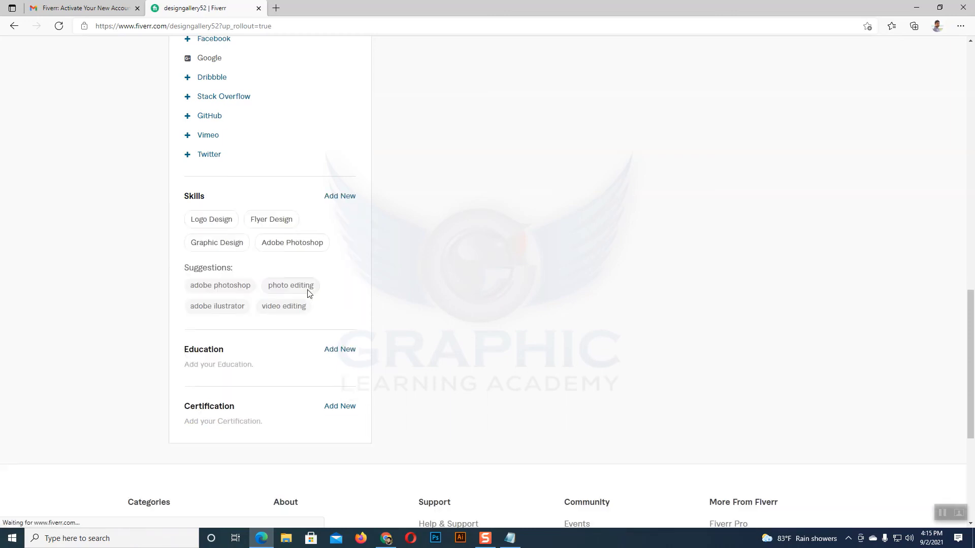
# Step: Add a new skill, Businesscard Design, with the experience level Expert
pyautogui.click(340, 196)
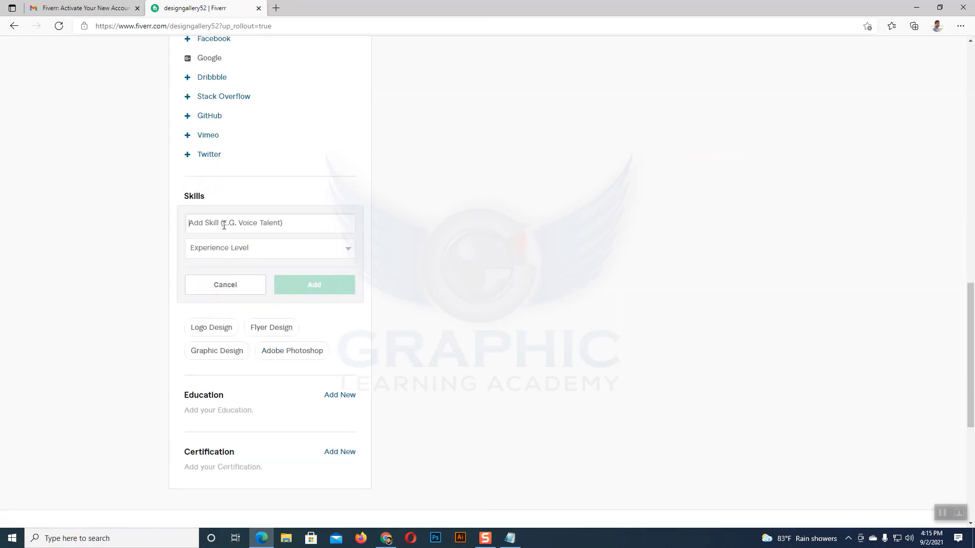
pyautogui.write('Busine')
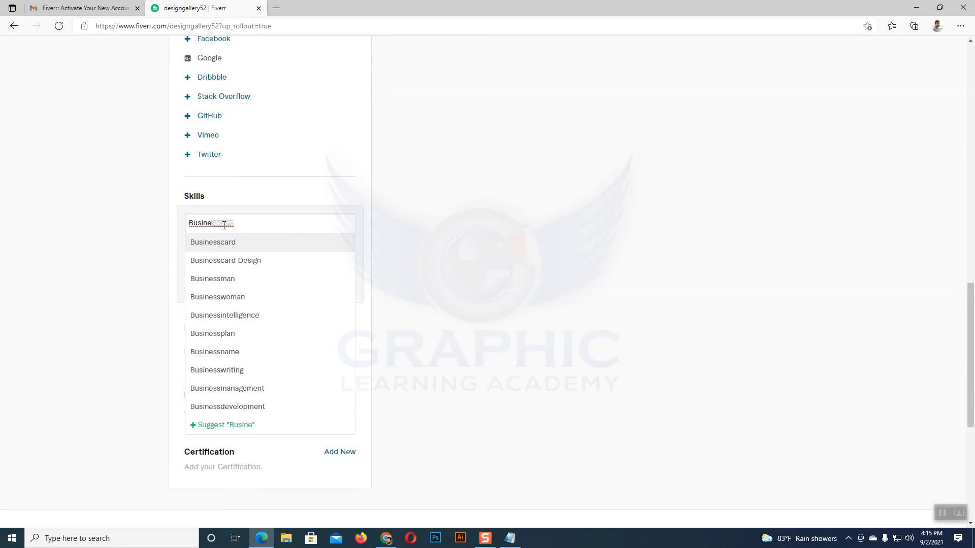
pyautogui.click(230, 260)
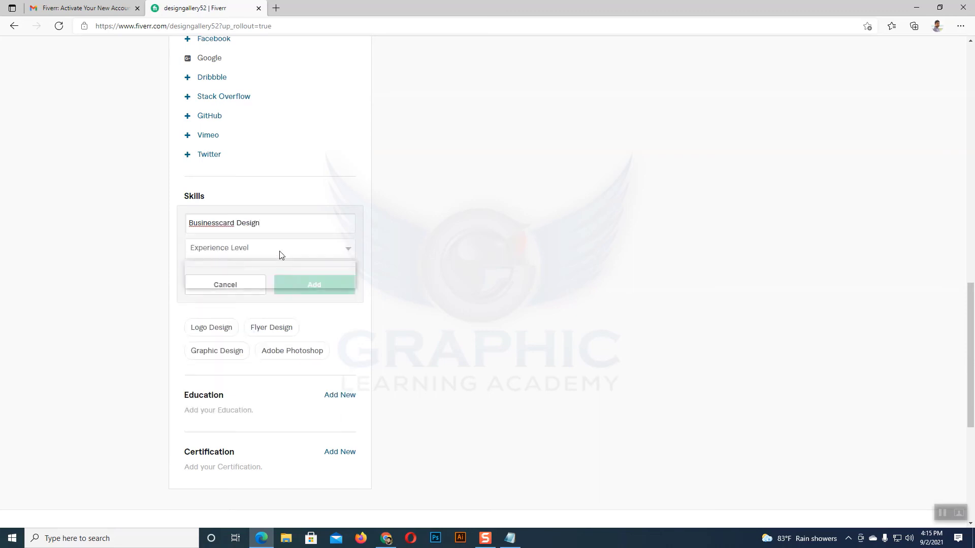
pyautogui.click(224, 285)
pyautogui.click(314, 285)
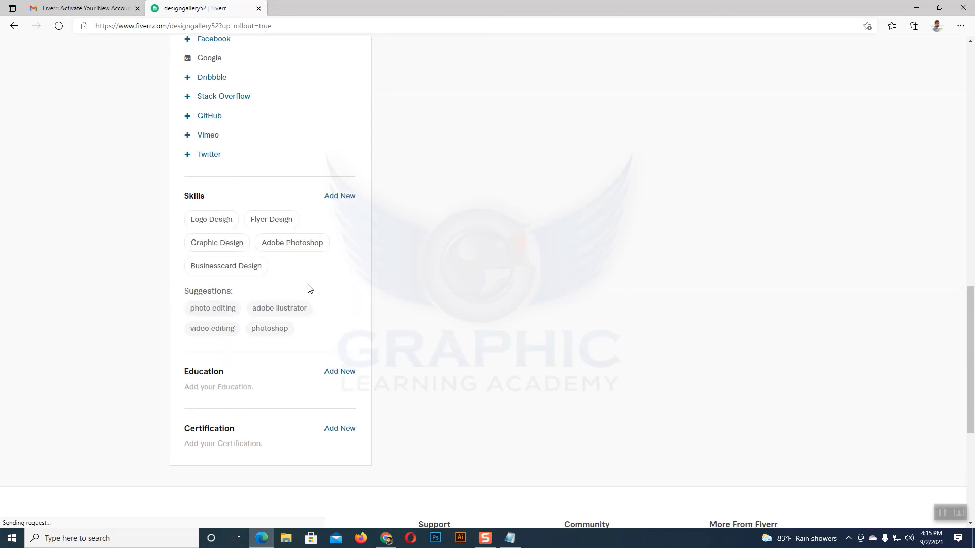
# Step: Add a new skill, Photo Editing, with the experience level Expert
pyautogui.click(341, 196)
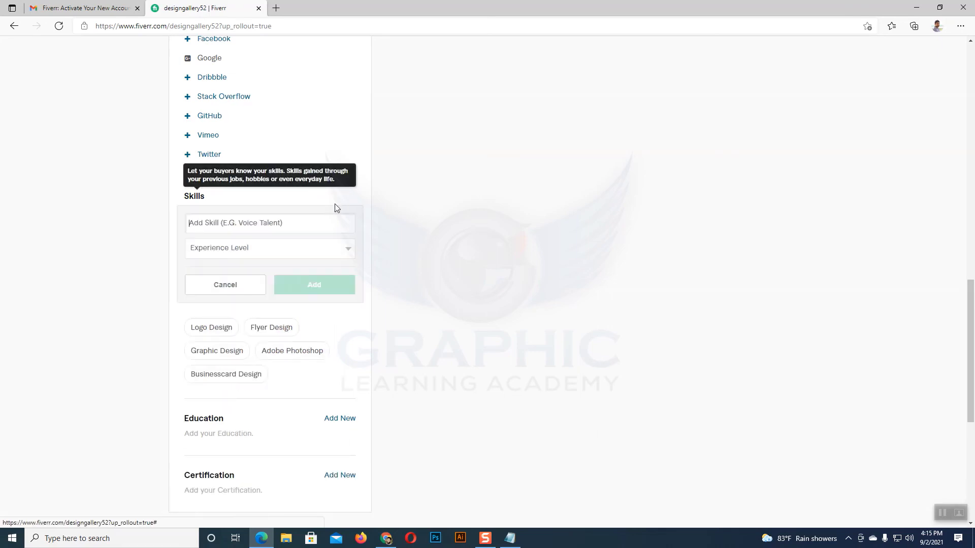
pyautogui.click(222, 225)
pyautogui.write('Photo')
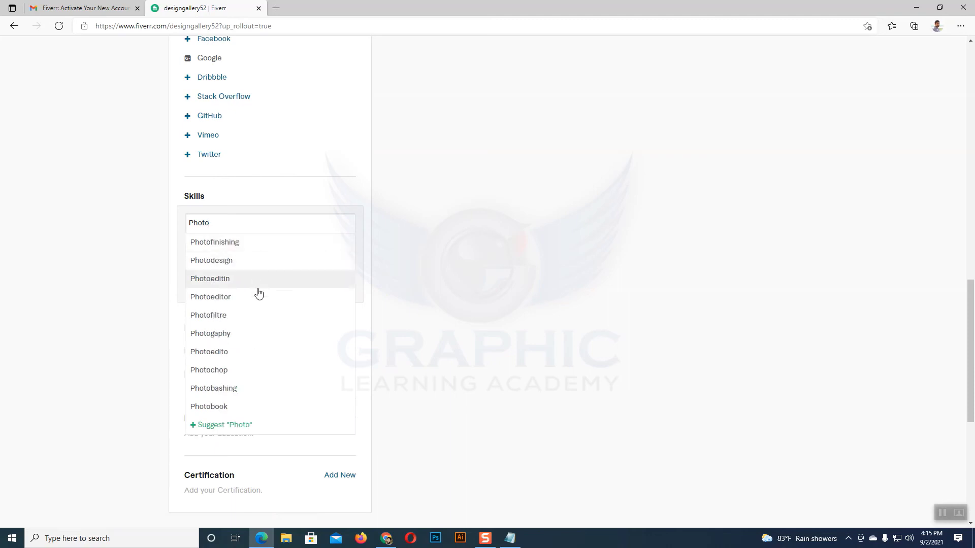
pyautogui.write(' Edit')
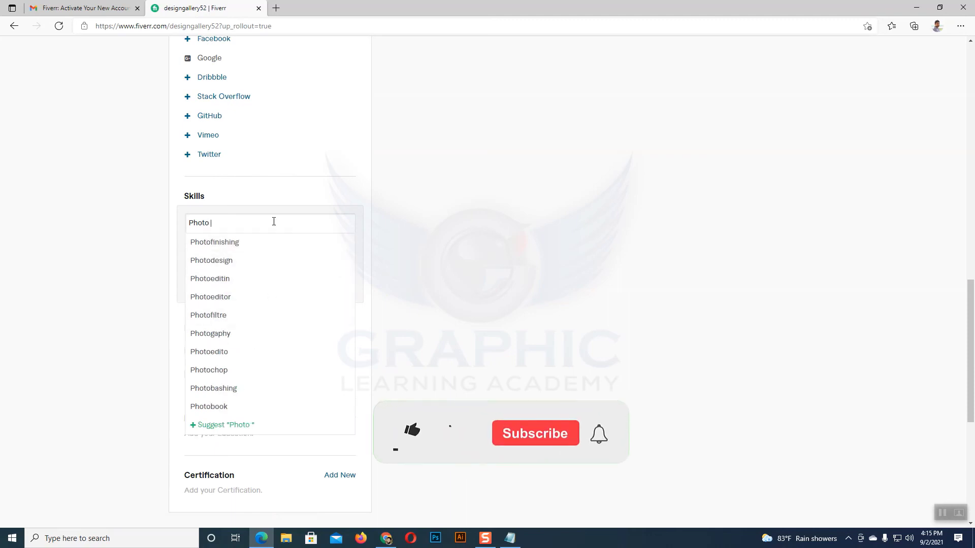
pyautogui.write('g')
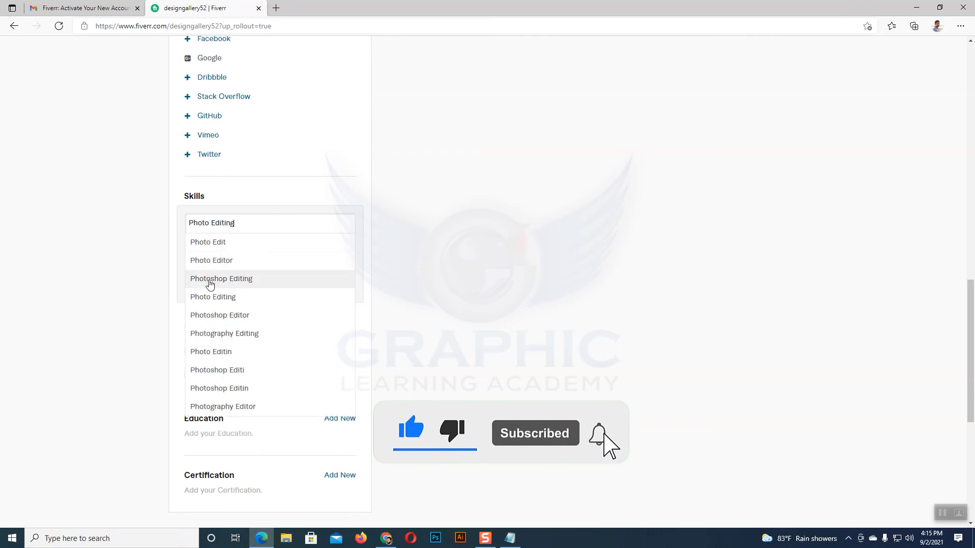
pyautogui.click(229, 297)
pyautogui.click(298, 250)
pyautogui.click(237, 283)
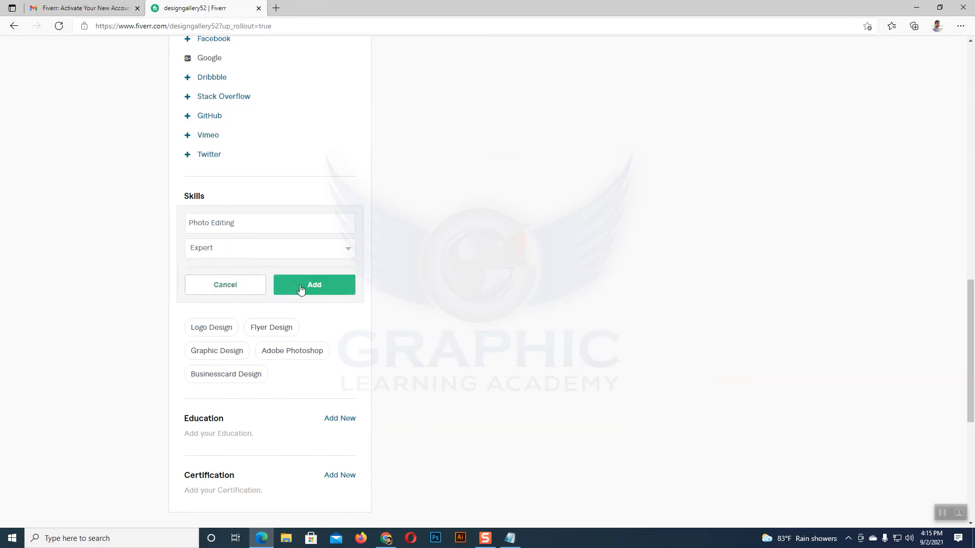
pyautogui.click(302, 289)
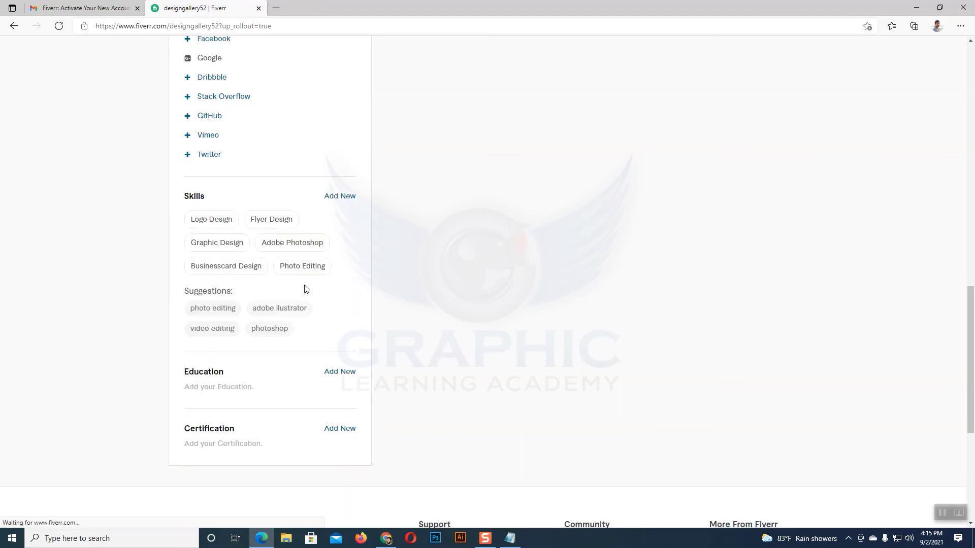
# Step: Add a new skill, Vector Tracing, with the experience level Expert
pyautogui.click(339, 196)
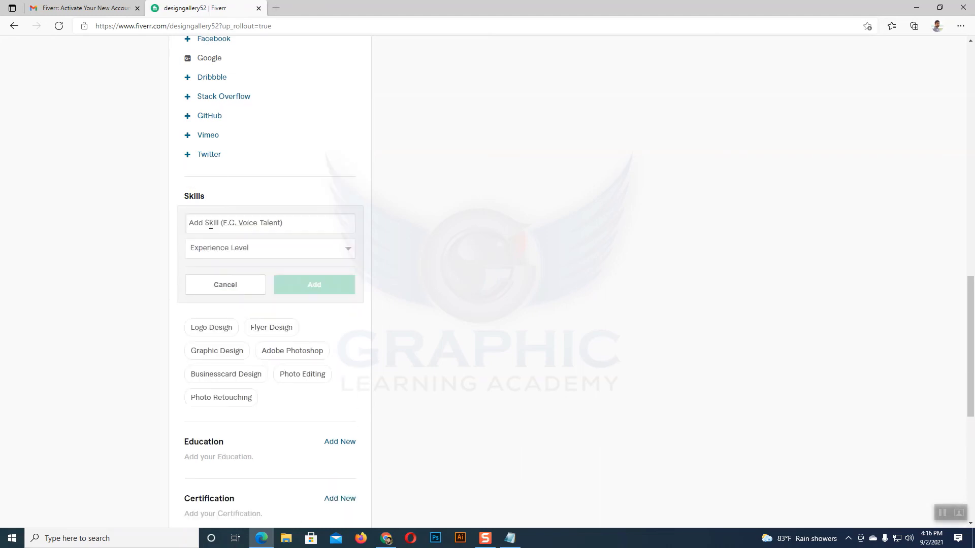
pyautogui.write('Vector')
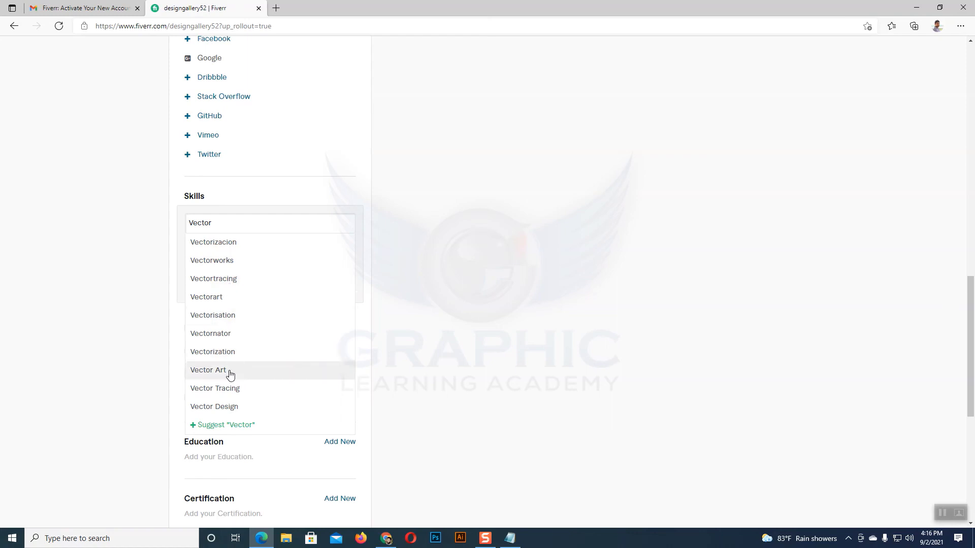
pyautogui.click(215, 389)
pyautogui.click(326, 253)
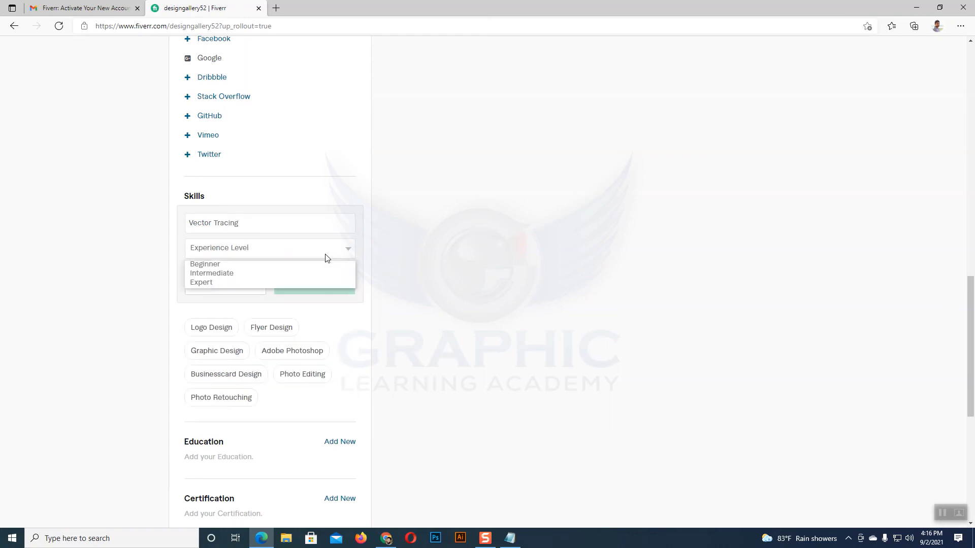
pyautogui.click(238, 285)
pyautogui.click(320, 288)
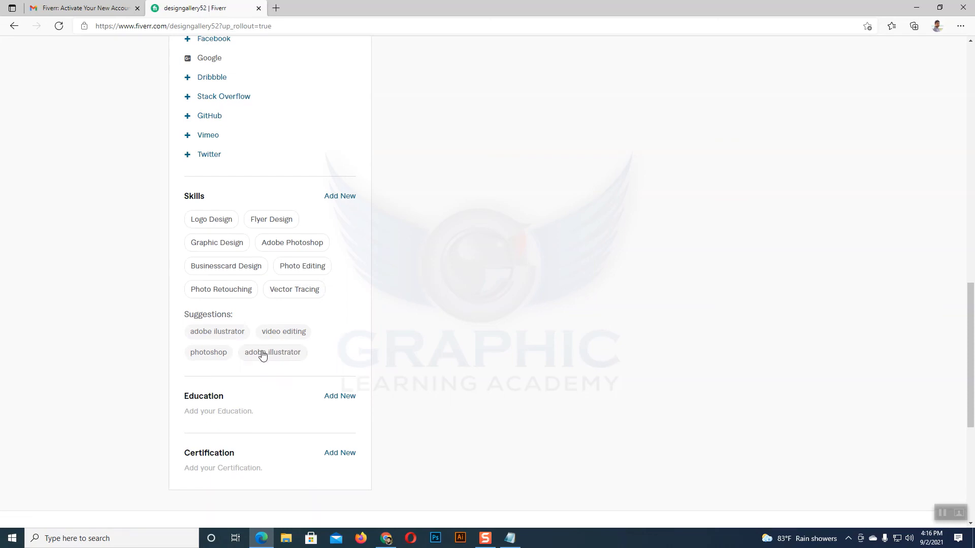
# Step: Add a new skill, Background Removal, with the experience level Expert
pyautogui.click(339, 197)
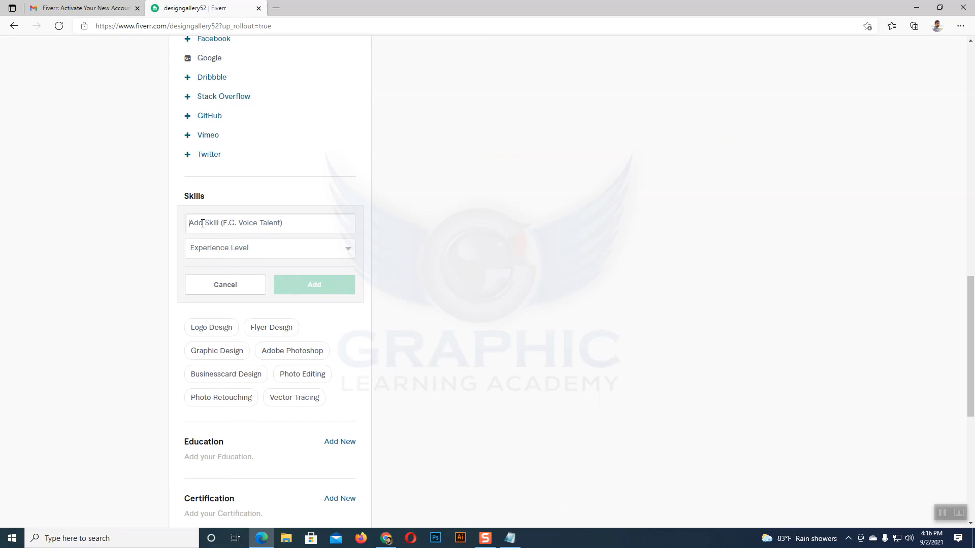
pyautogui.write('Background')
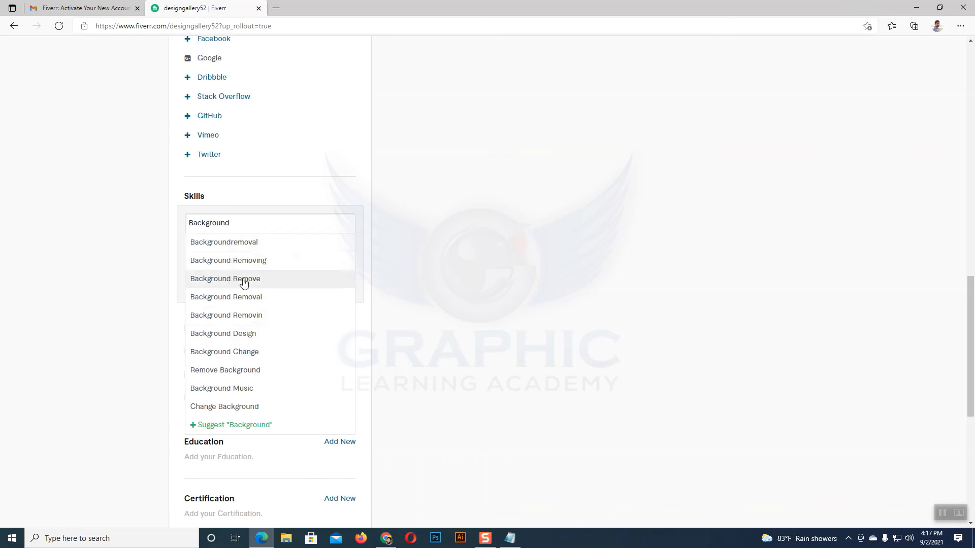
pyautogui.click(241, 300)
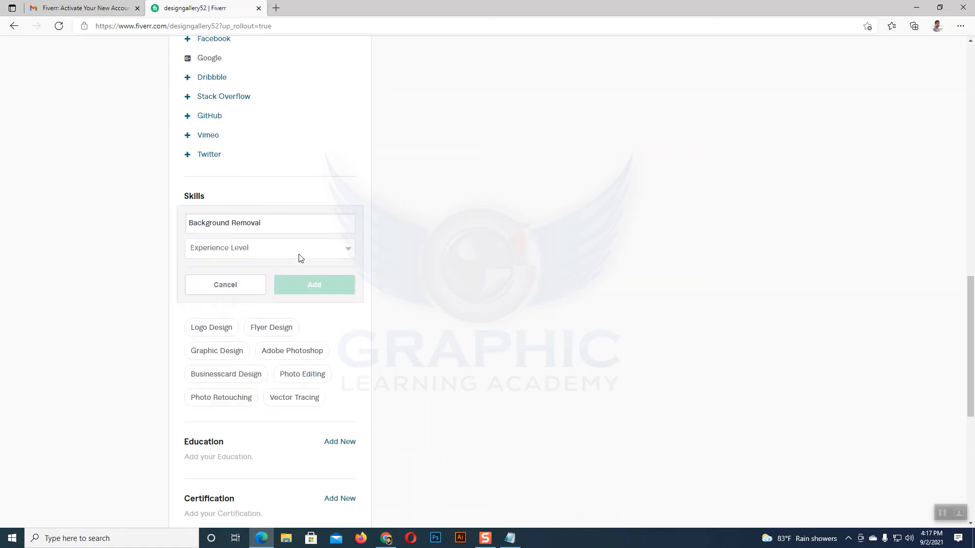
pyautogui.click(300, 257)
pyautogui.click(224, 283)
pyautogui.click(295, 290)
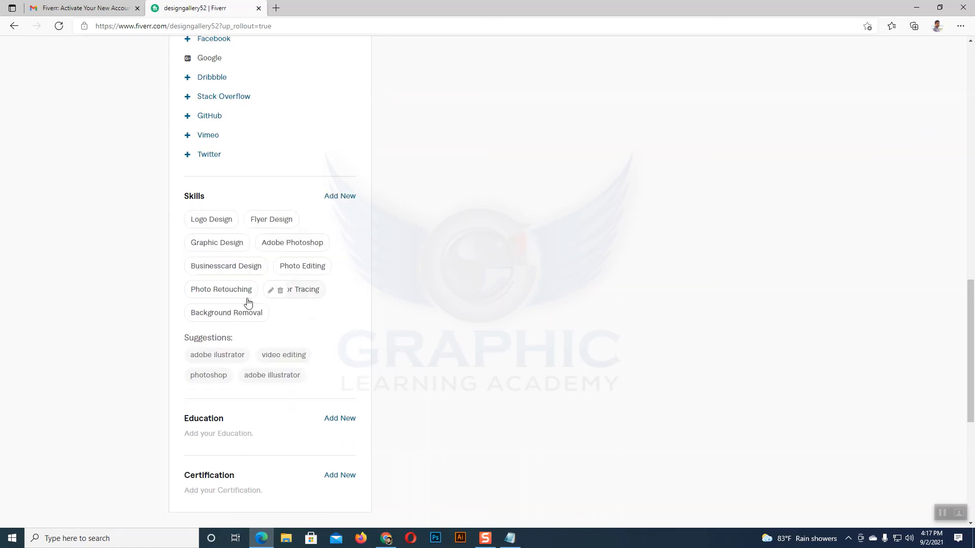
# Step: Add a new skill, Object Remove, with the experience level Expert
pyautogui.click(339, 197)
pyautogui.click(294, 227)
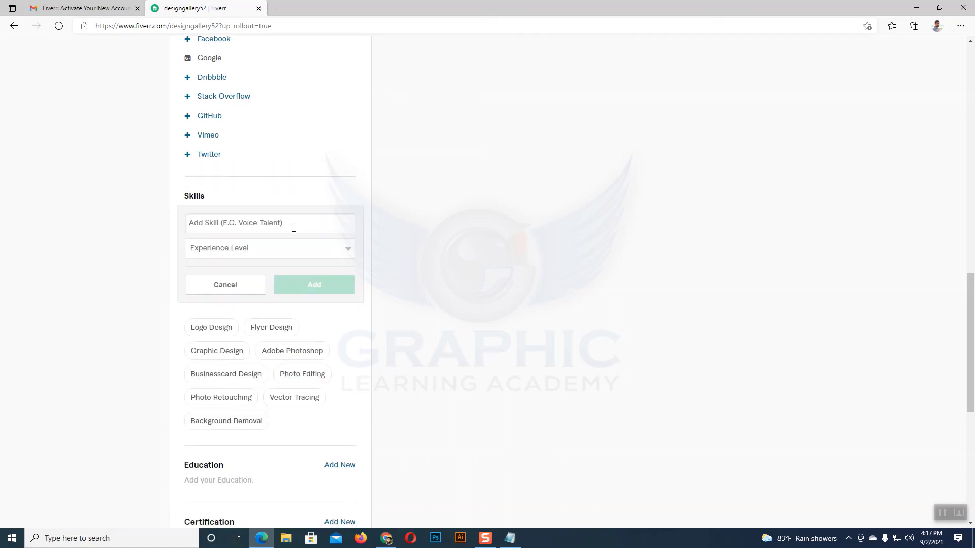
pyautogui.write('Object')
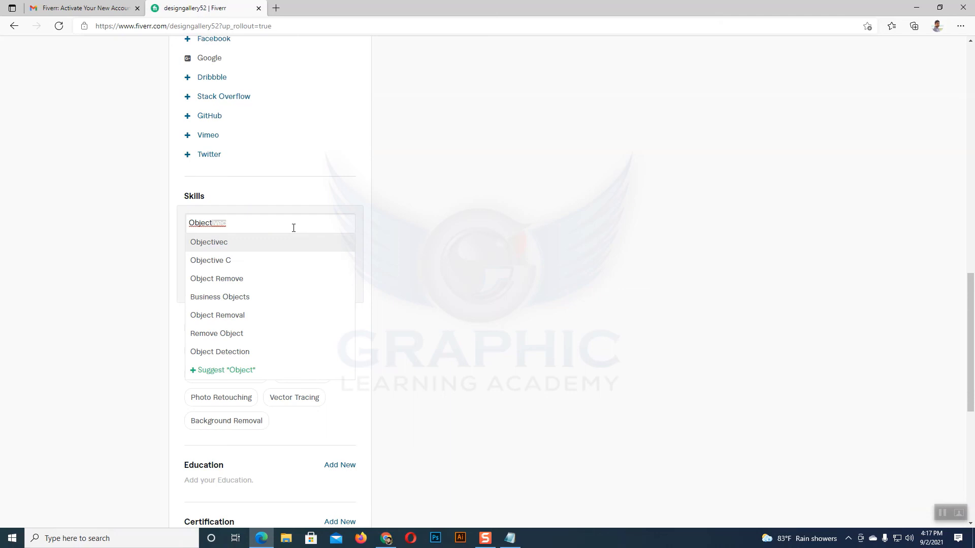
pyautogui.click(257, 279)
pyautogui.click(302, 253)
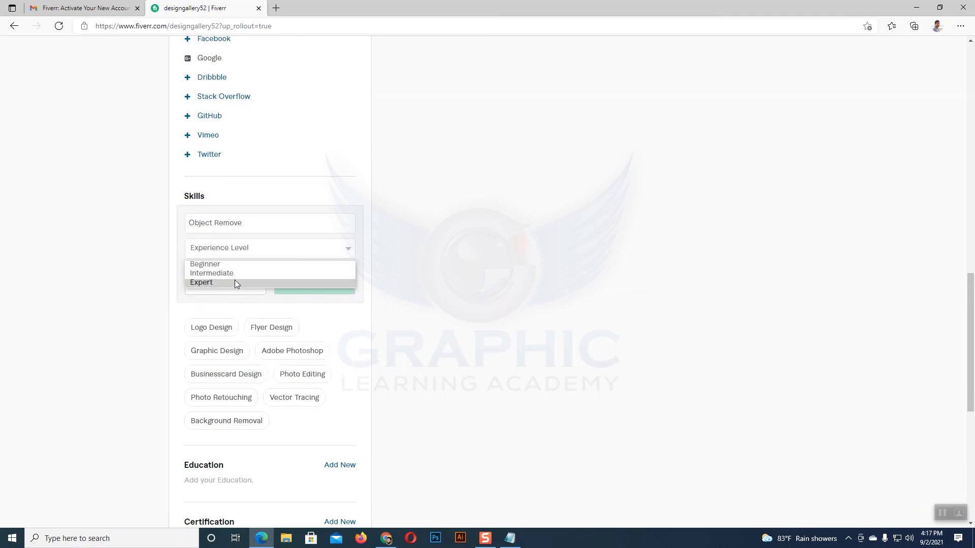
pyautogui.click(234, 281)
pyautogui.click(313, 285)
pyautogui.scroll(-4, 355, 295)
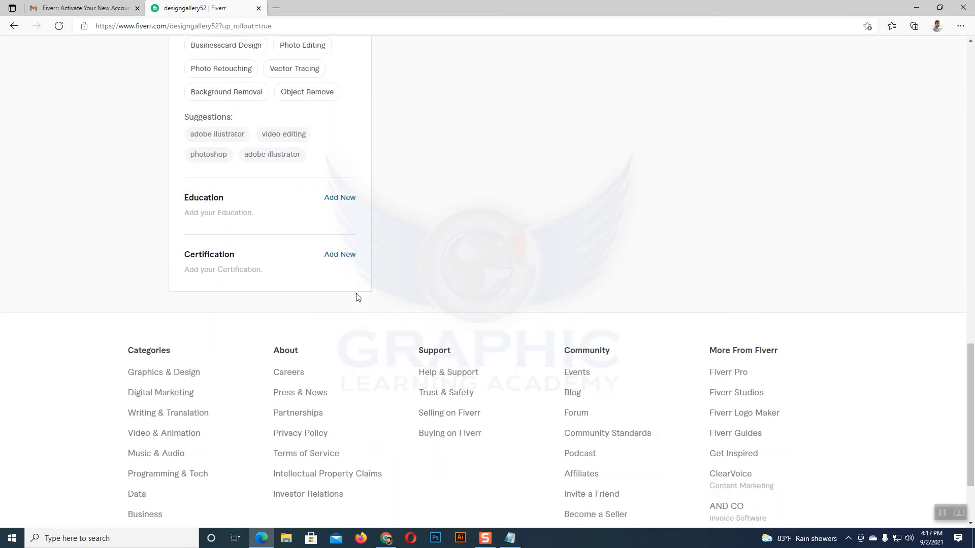
pyautogui.click(344, 203)
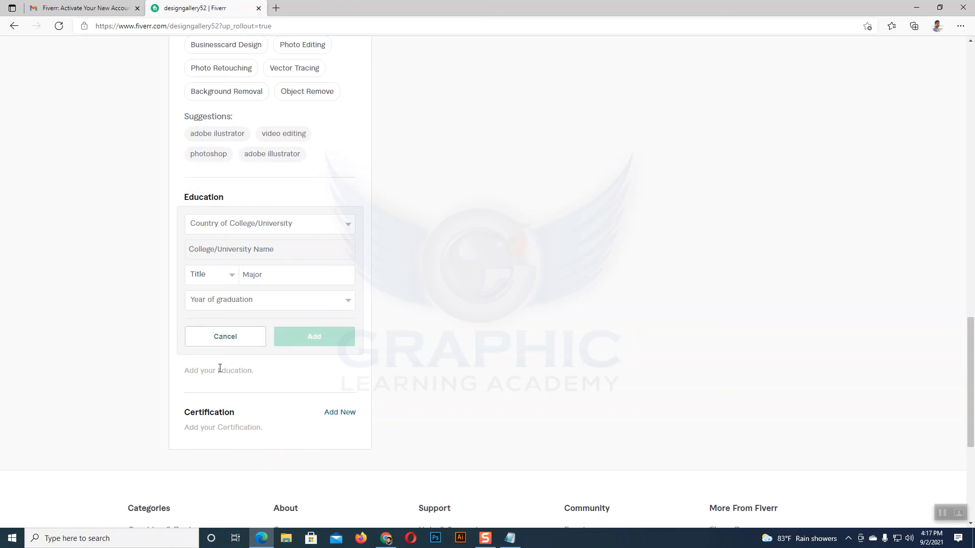
pyautogui.click(222, 344)
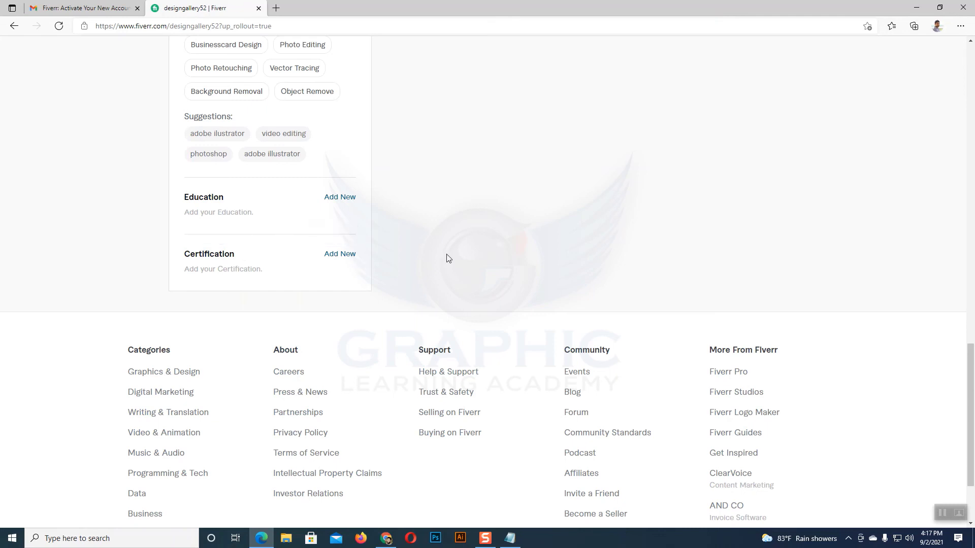
# Step: Add a Professional Graphic Design certification from National IT Institute Of Bangladesh with the year 2020
pyautogui.click(339, 253)
pyautogui.click(230, 281)
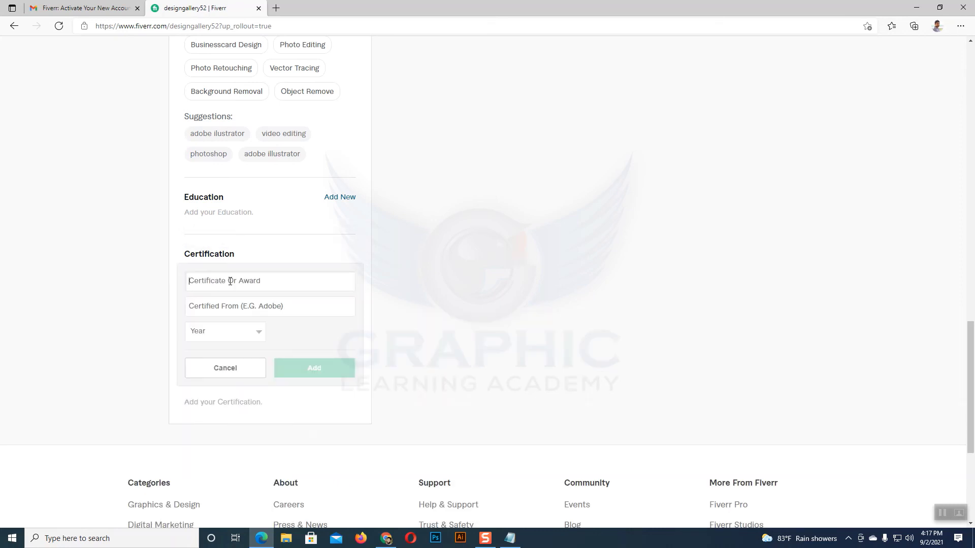
pyautogui.write('Professional Graphic Design')
pyautogui.click(236, 306)
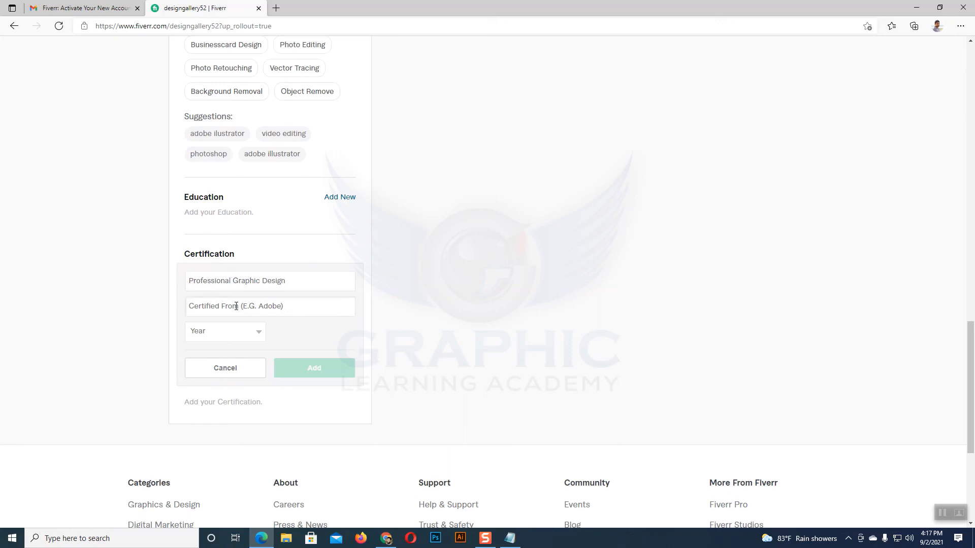
pyautogui.write('National IT Institute Of Bangladesh')
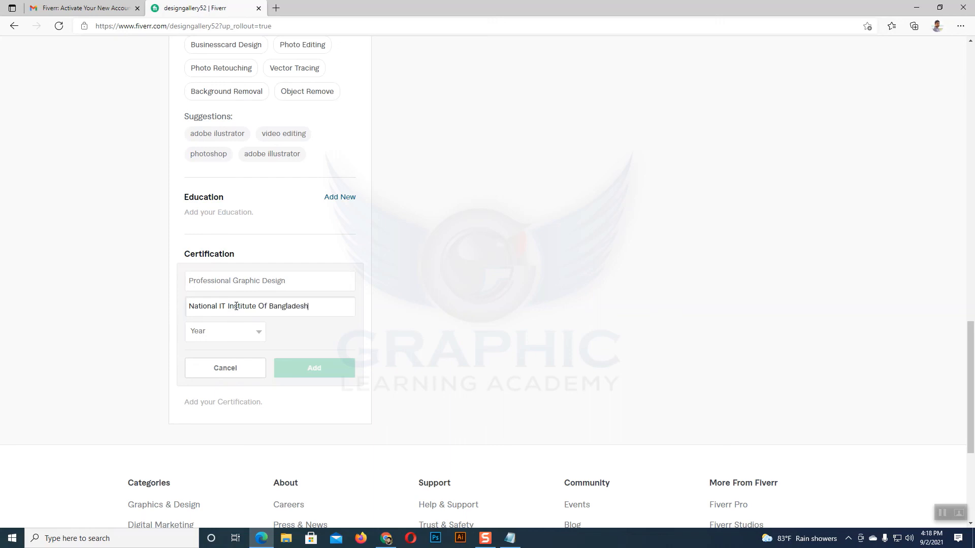
pyautogui.click(226, 332)
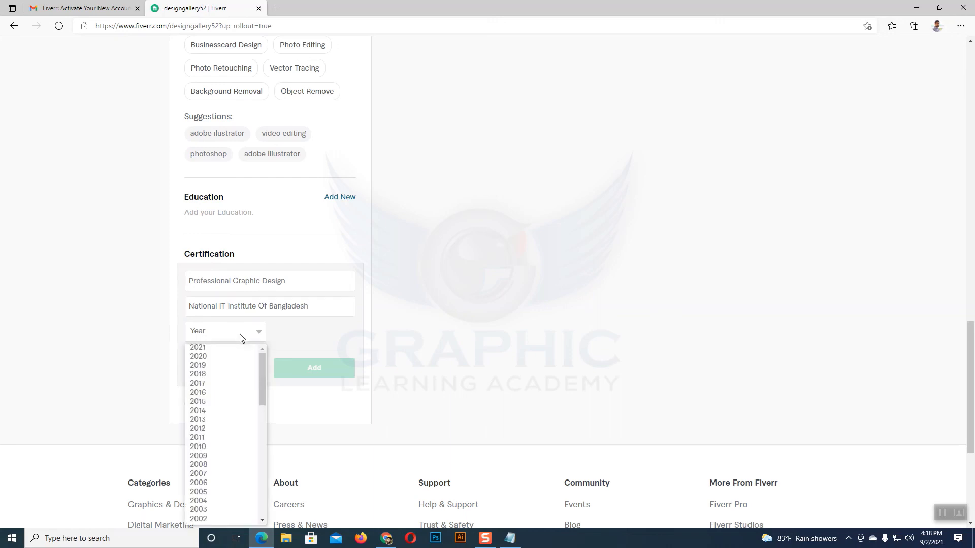
pyautogui.click(225, 357)
pyautogui.click(315, 370)
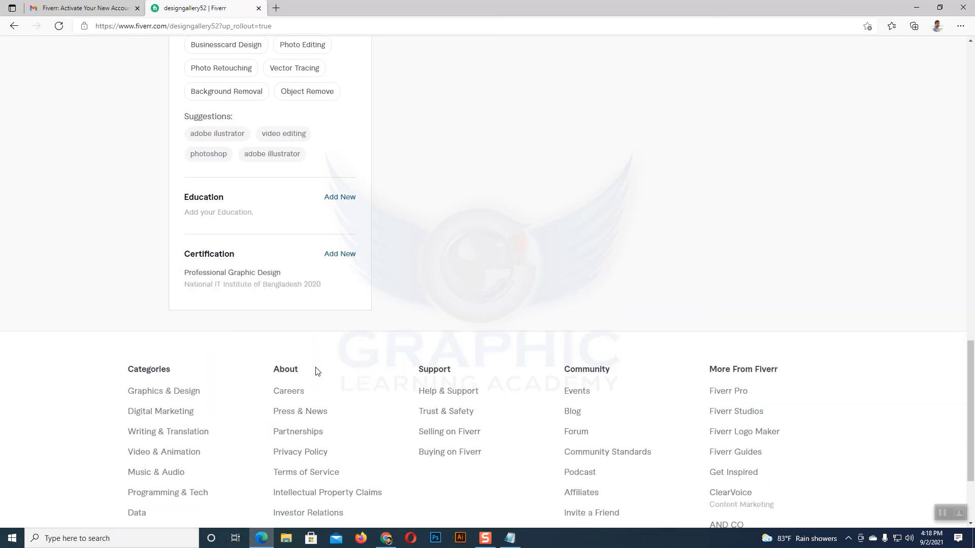
# Step: Review the whole seller profile, from the picture and tagline to the languages, linked accounts, skills and certification
pyautogui.scroll(15, 489, 229)
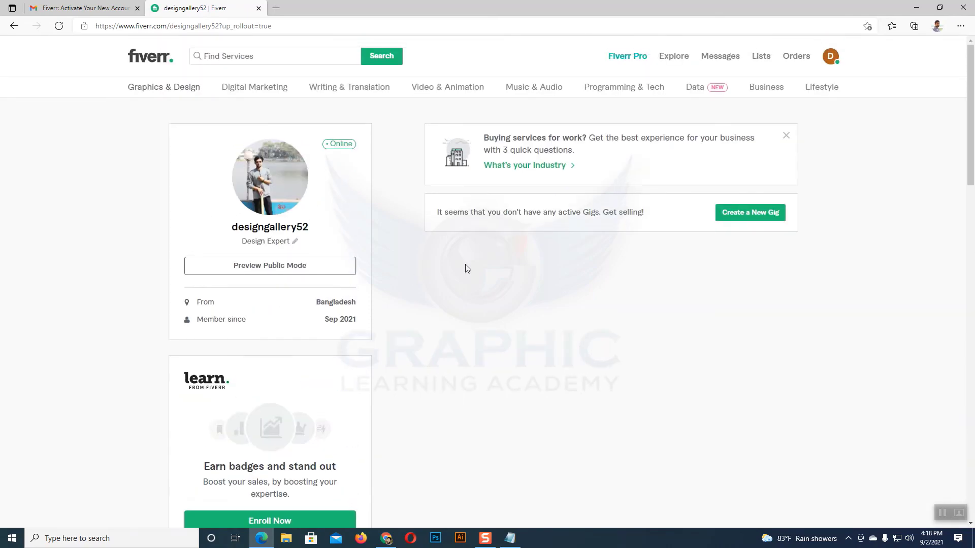
pyautogui.scroll(-15, 497, 435)
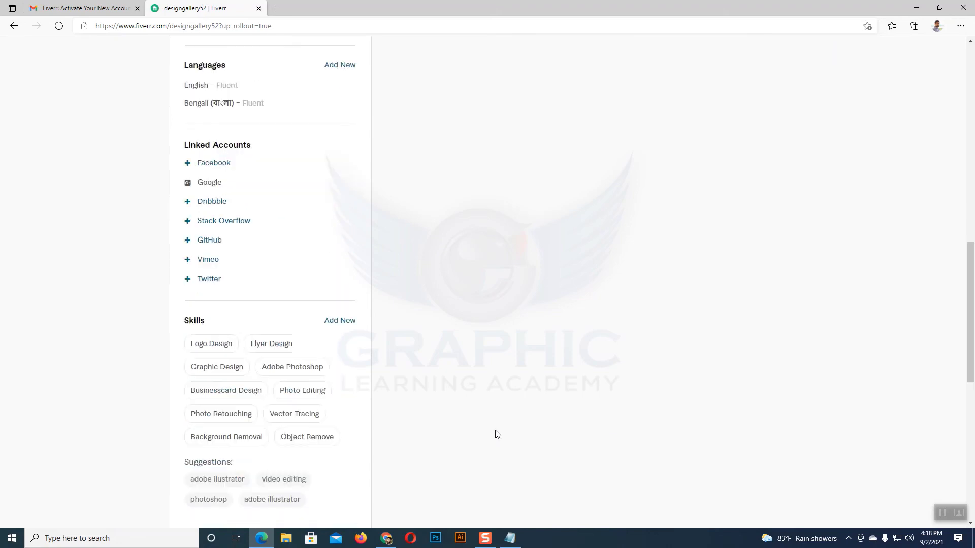
pyautogui.scroll(12, 482, 435)
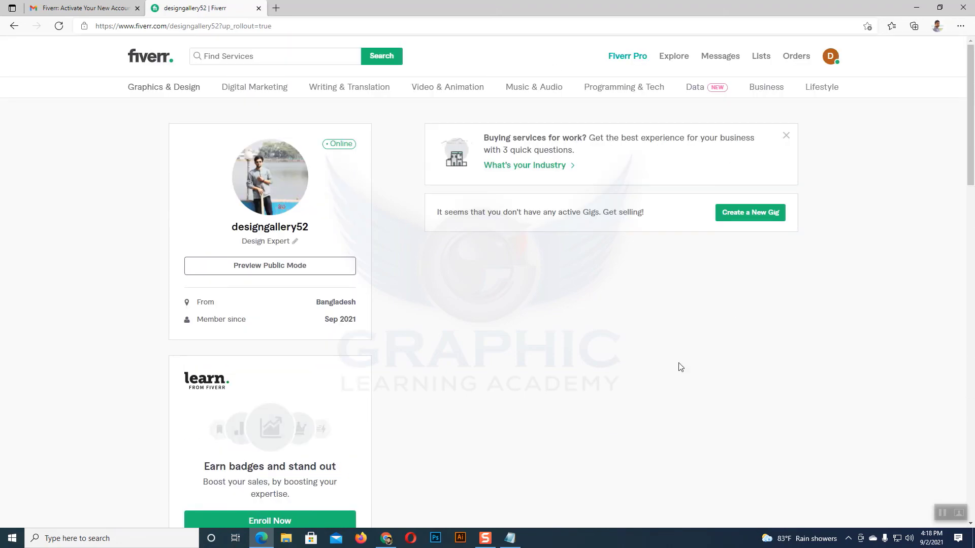
pyautogui.scroll(-15, 680, 367)
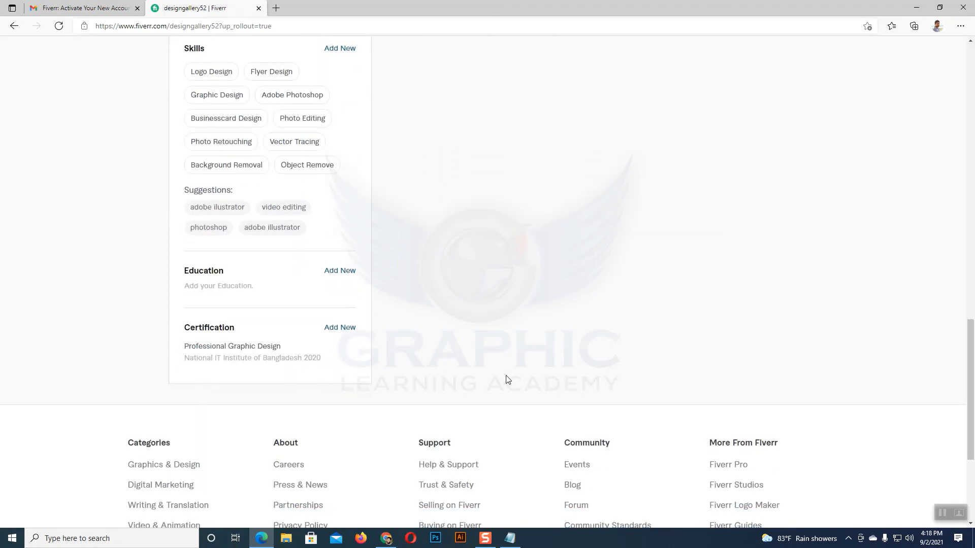
pyautogui.scroll(15, 506, 379)
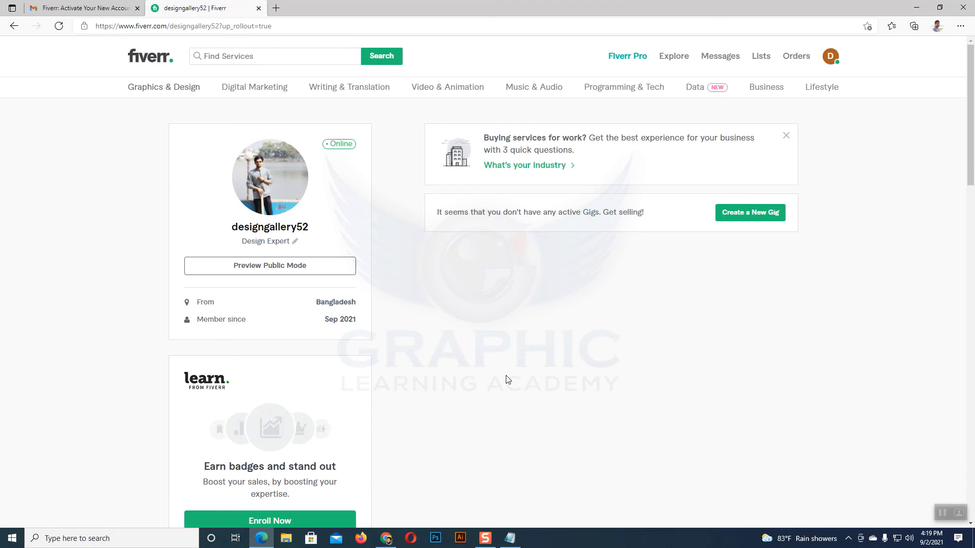
pyautogui.scroll(-13, 506, 379)
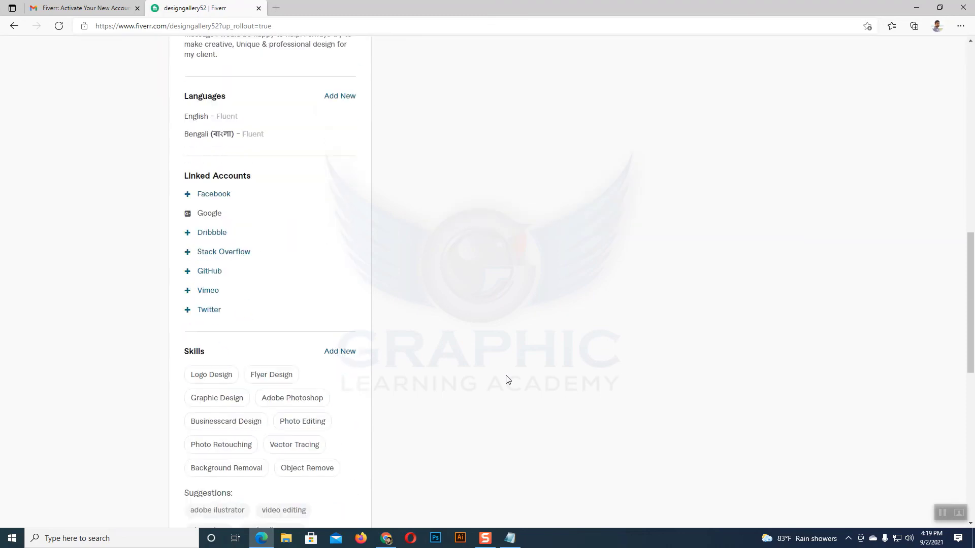
pyautogui.scroll(13, 506, 379)
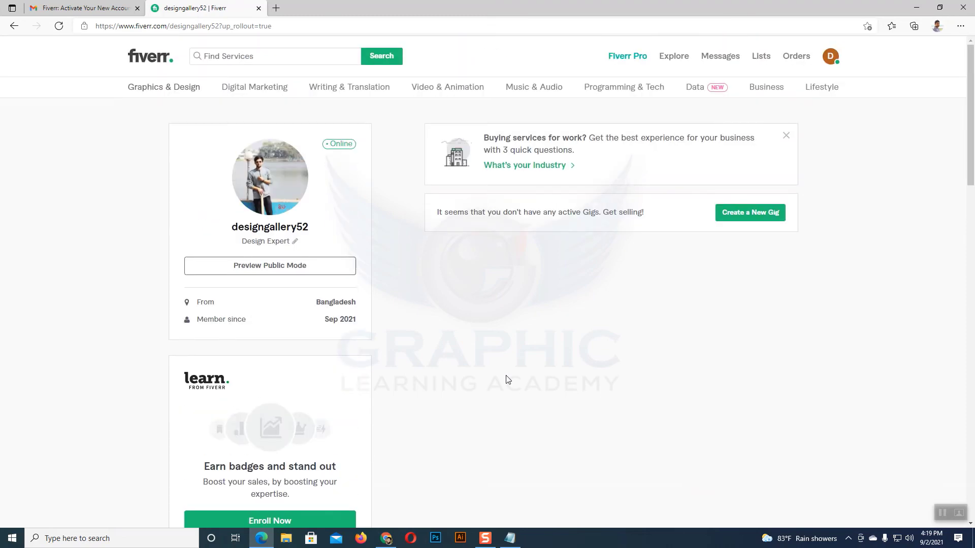